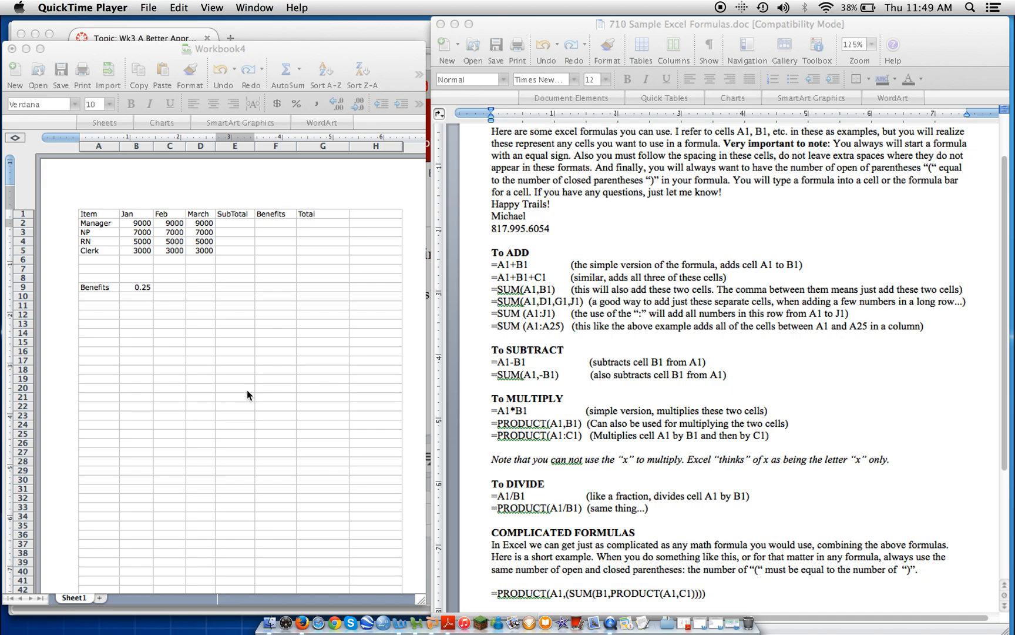
Enter the formula =SUM(B2:D2) in cell E2 to total the Manager's three months.
{"action": "left_click", "coordinate": [236, 223]}
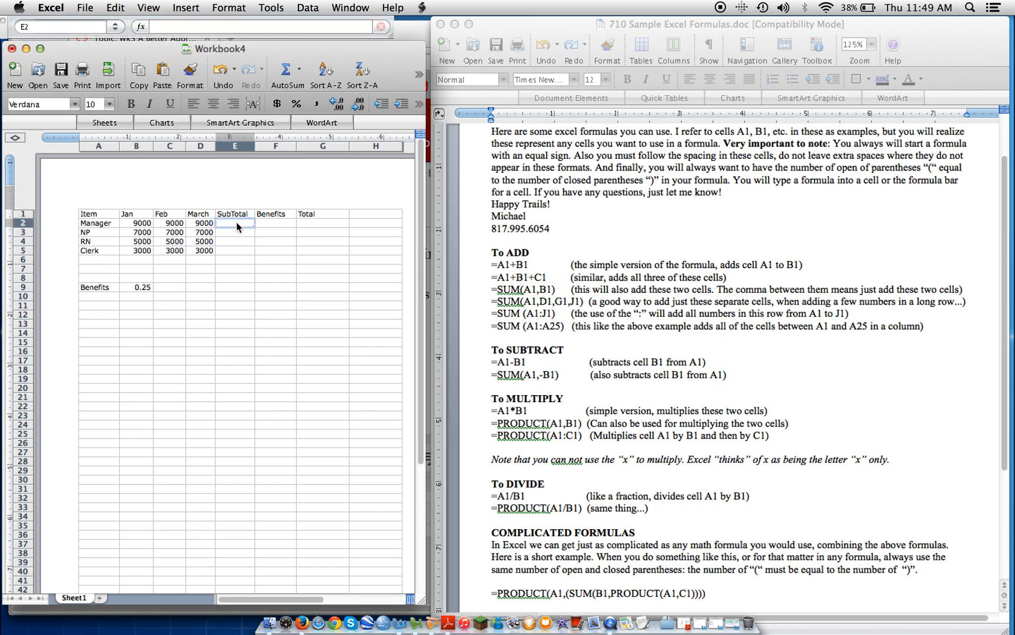
{"action": "left_click", "coordinate": [148, 9]}
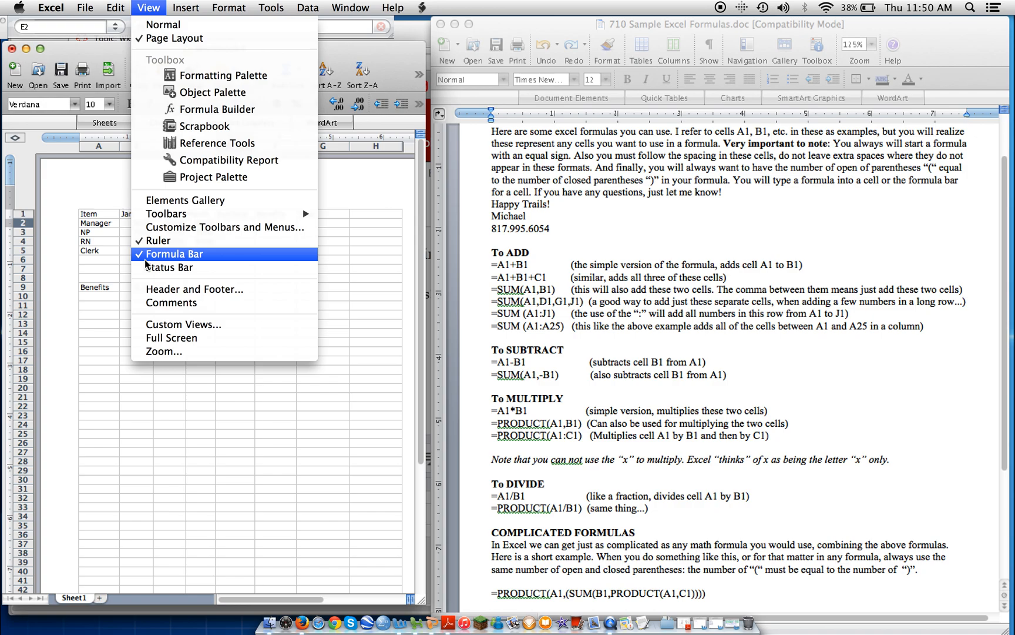
{"action": "left_click", "coordinate": [393, 253]}
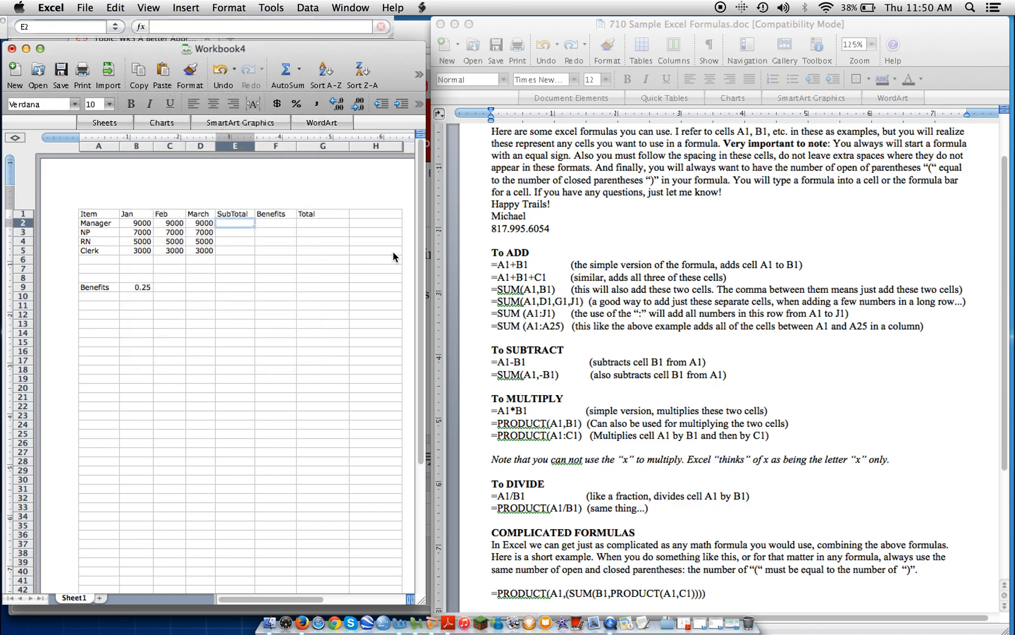
{"action": "left_click", "coordinate": [160, 29]}
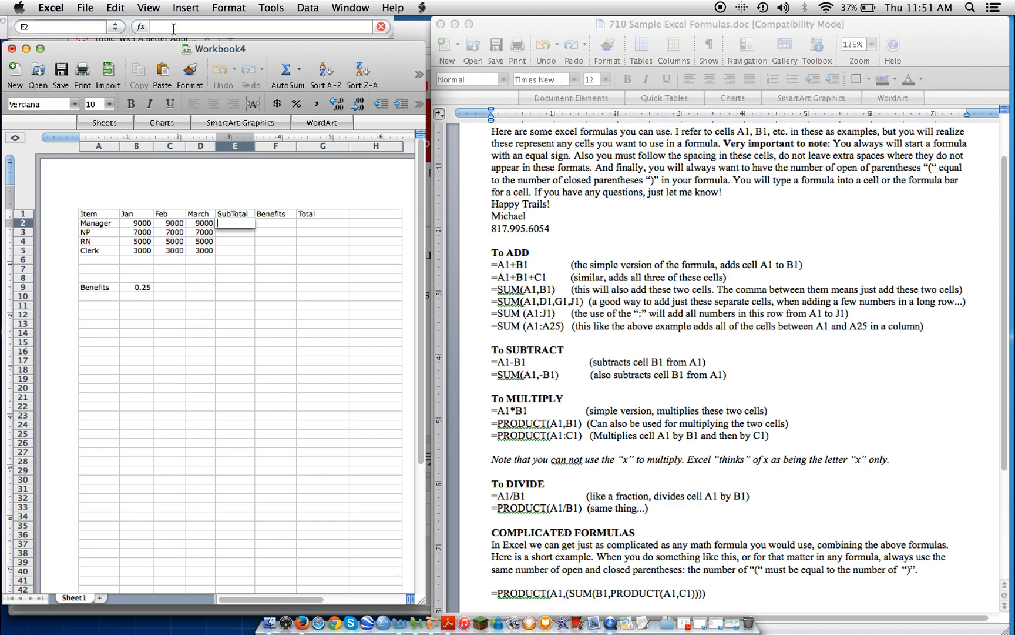
{"action": "type", "text": "SUM"}
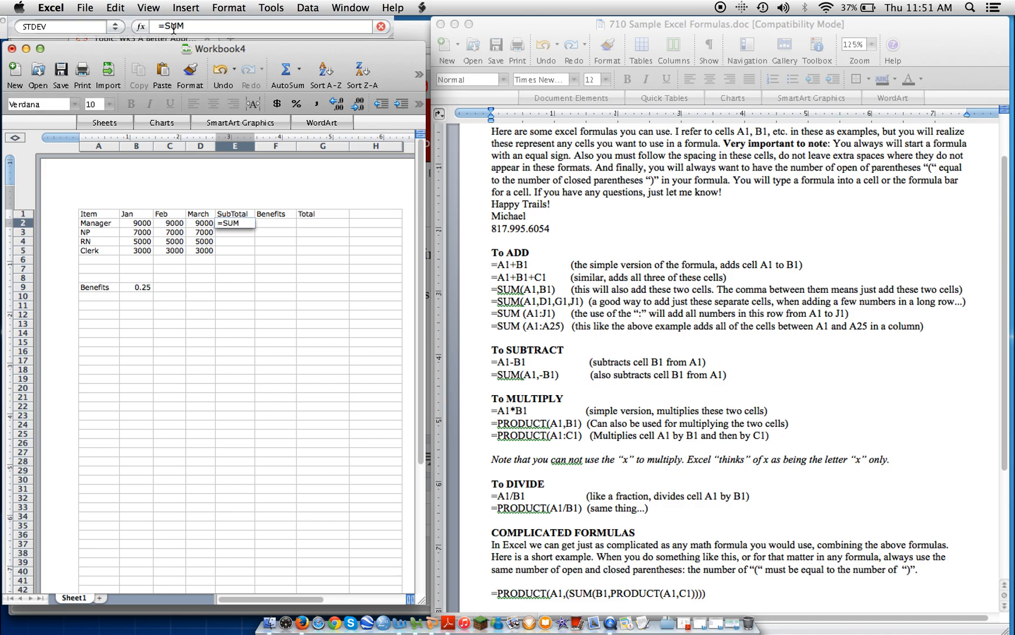
{"action": "type", "text": "("}
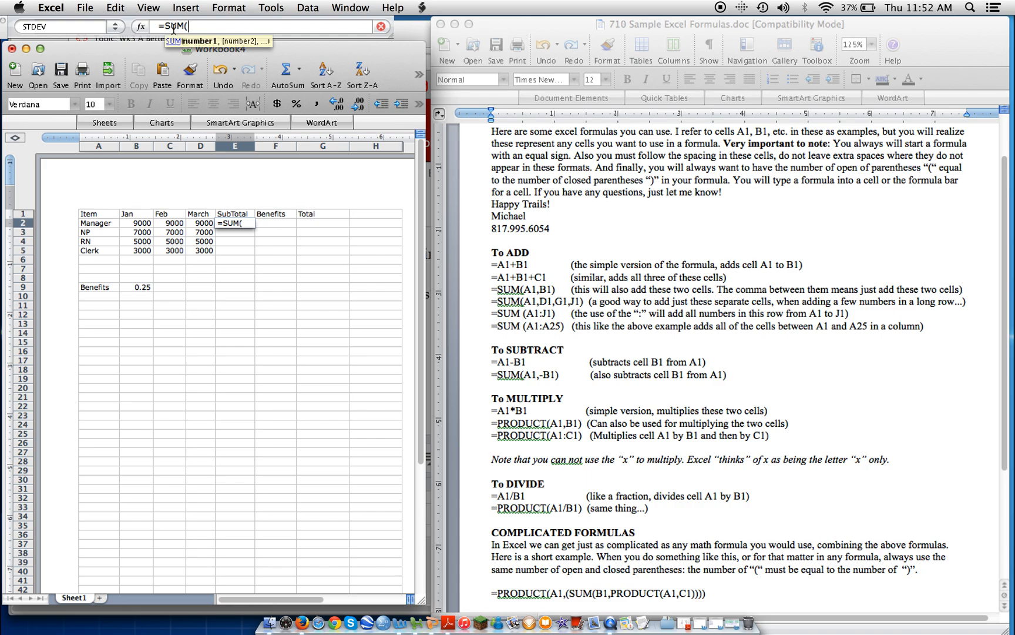
{"action": "type", "text": "B2:D2)"}
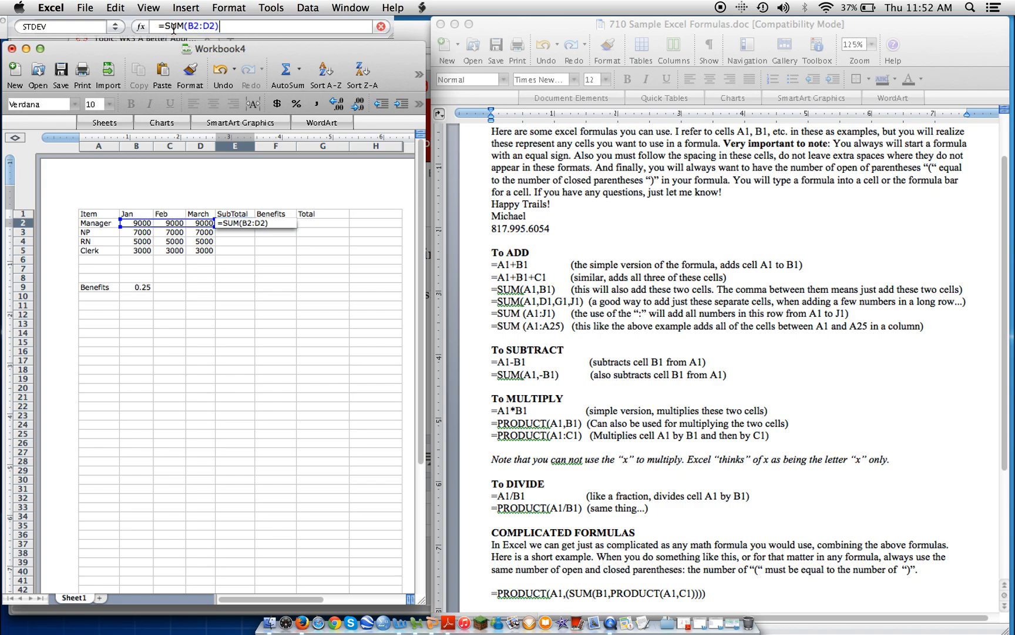
{"action": "key", "text": "Return"}
{"action": "key", "text": "Up"}
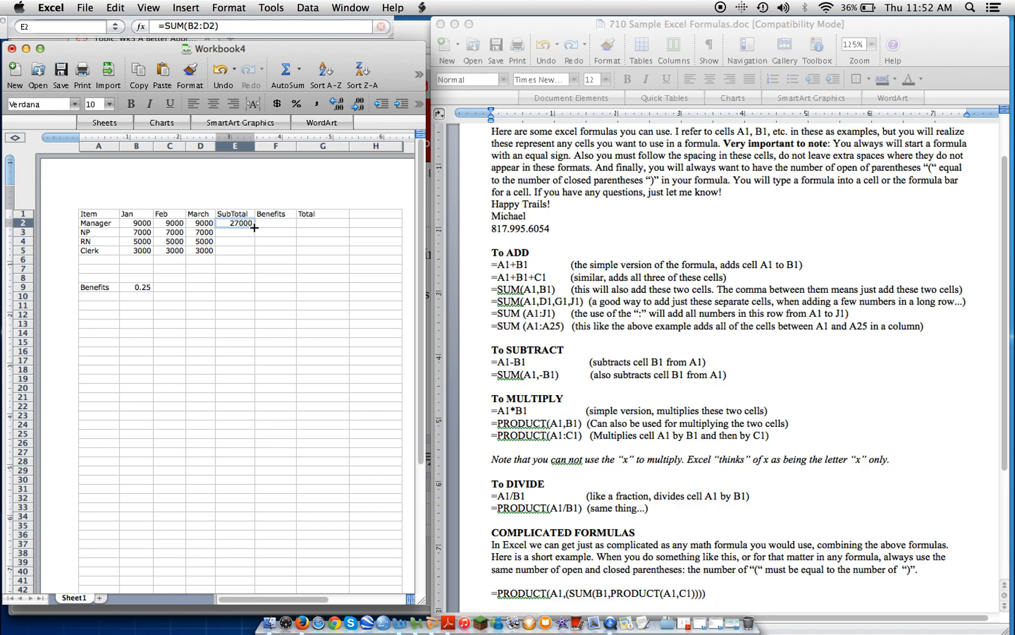
Fill the SubTotal formula down from E2 through E5.
{"action": "left_click_drag", "start_coordinate": [254, 228], "coordinate": [248, 251]}
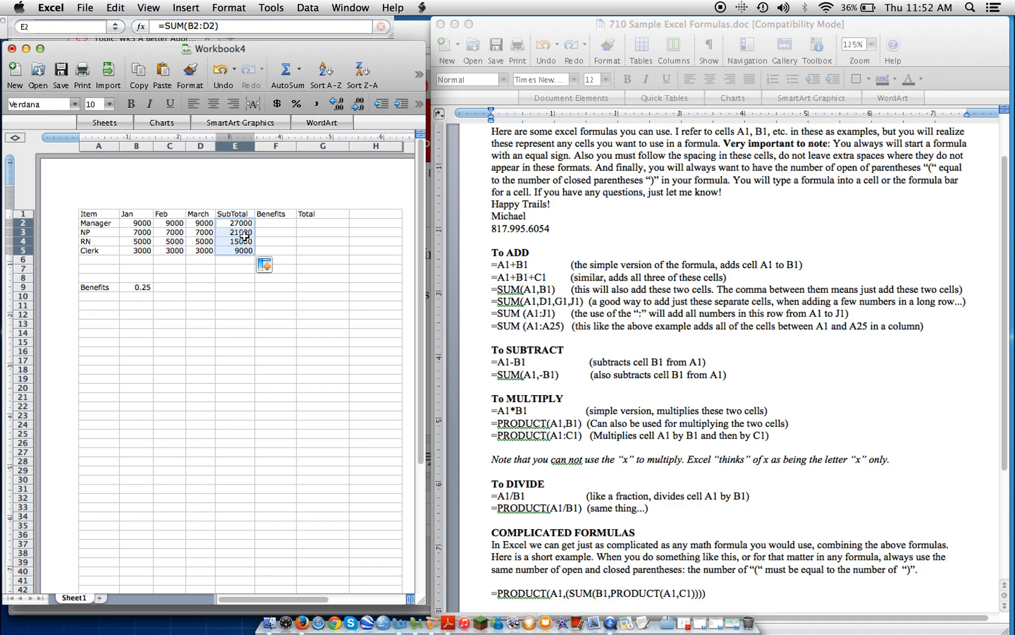
{"action": "left_click", "coordinate": [242, 274]}
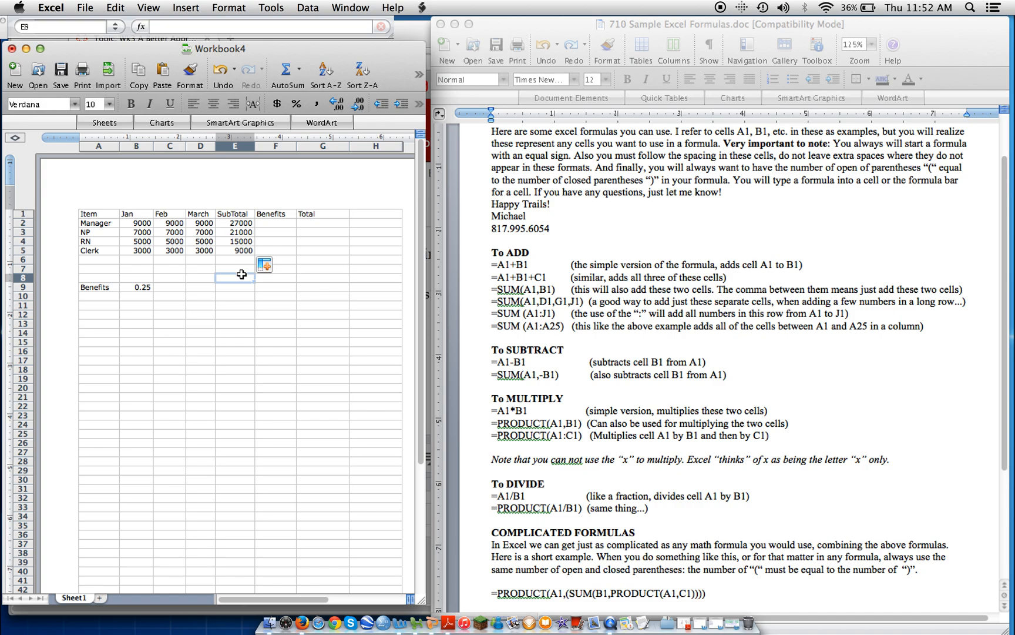
Examine the SubTotal formulas in cells E2 through E5.
{"action": "left_click", "coordinate": [241, 223]}
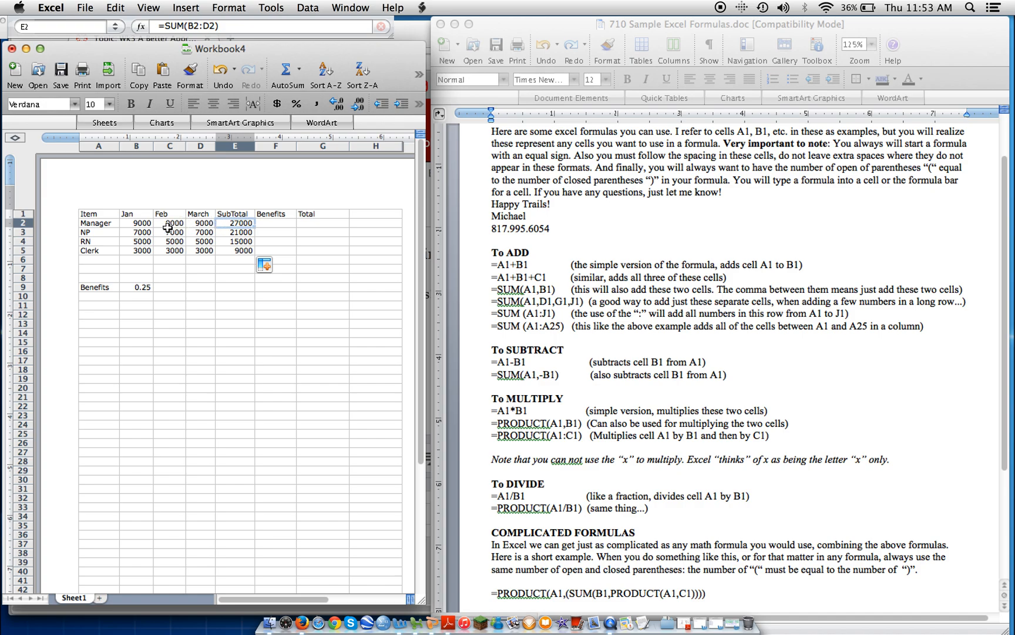
{"action": "left_click", "coordinate": [247, 233]}
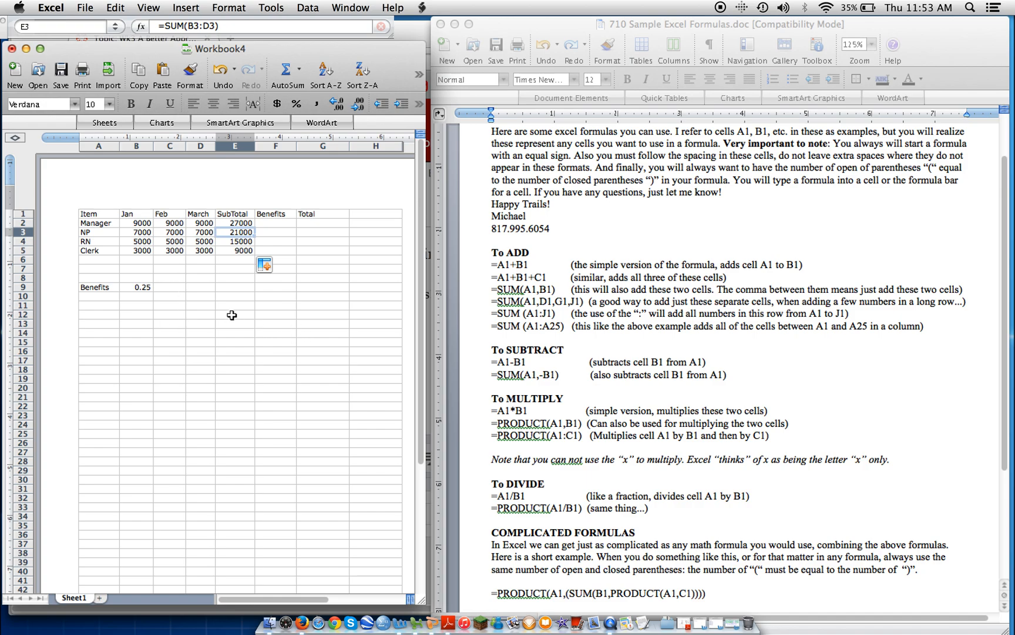
{"action": "left_click", "coordinate": [276, 241]}
{"action": "left_click", "coordinate": [245, 223]}
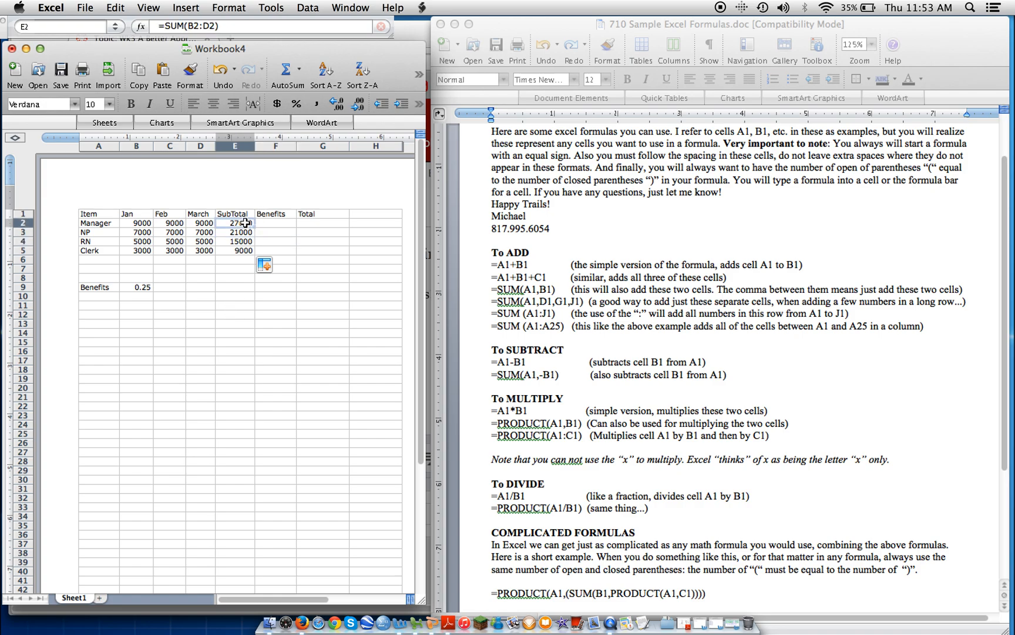
{"action": "key", "text": "Down"}
{"action": "key", "text": "Down"}
{"action": "key", "text": "Down"}
{"action": "key", "text": "Up"}
{"action": "key", "text": "Up"}
{"action": "key", "text": "Up"}
{"action": "key", "text": "Down"}
{"action": "key", "text": "Down"}
{"action": "key", "text": "Down"}
{"action": "key", "text": "Up"}
{"action": "key", "text": "Up"}
{"action": "key", "text": "Down"}
{"action": "key", "text": "Down"}
{"action": "key", "text": "Down"}
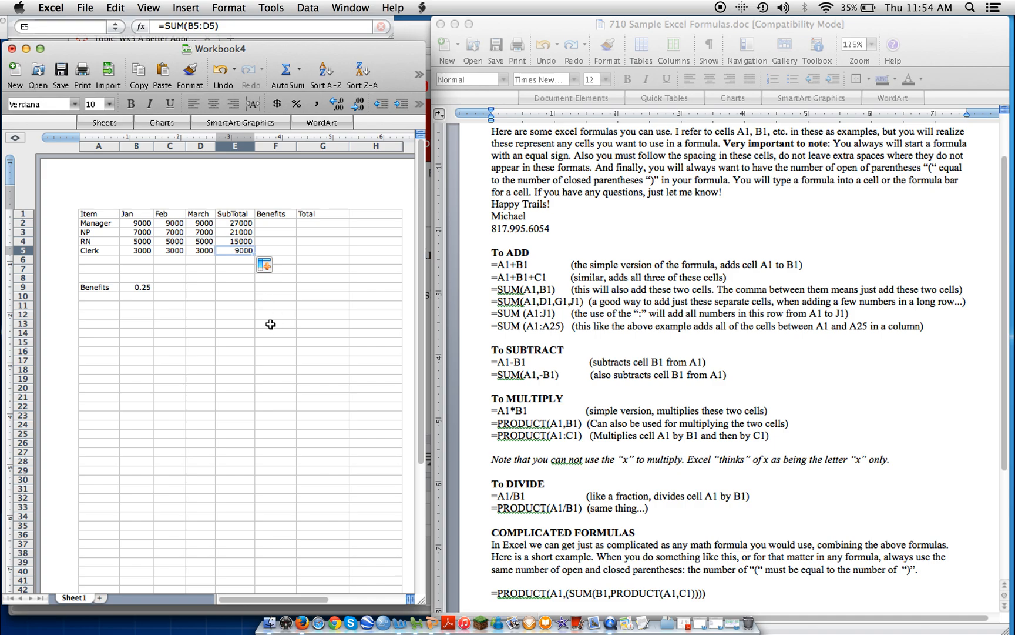
Change the Benefits rate in cell B9 to 0.30.
{"action": "left_click", "coordinate": [277, 224]}
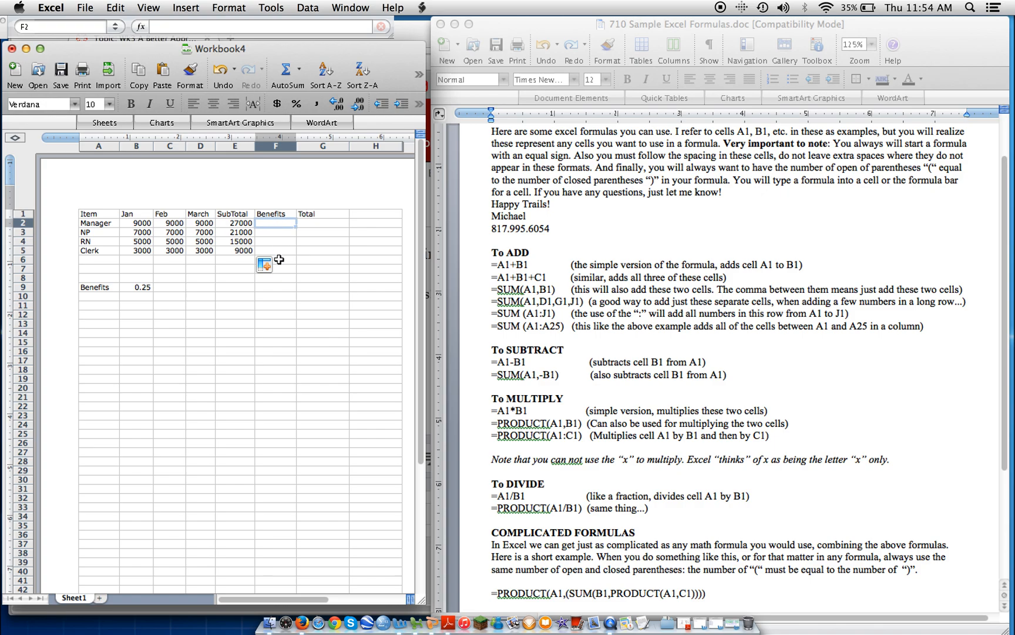
{"action": "left_click", "coordinate": [136, 287]}
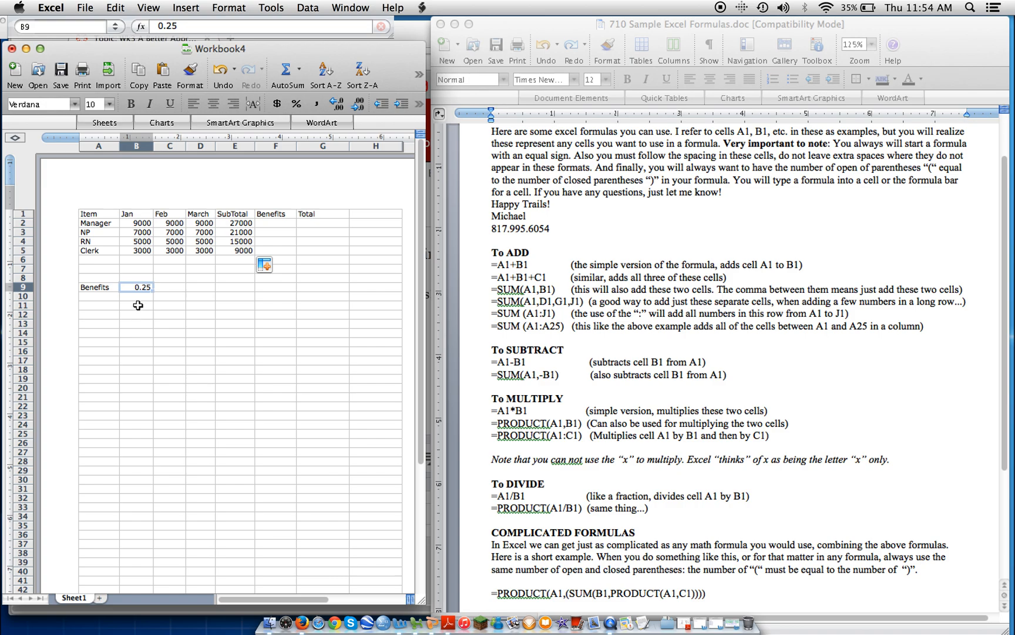
{"action": "double_click", "coordinate": [133, 288]}
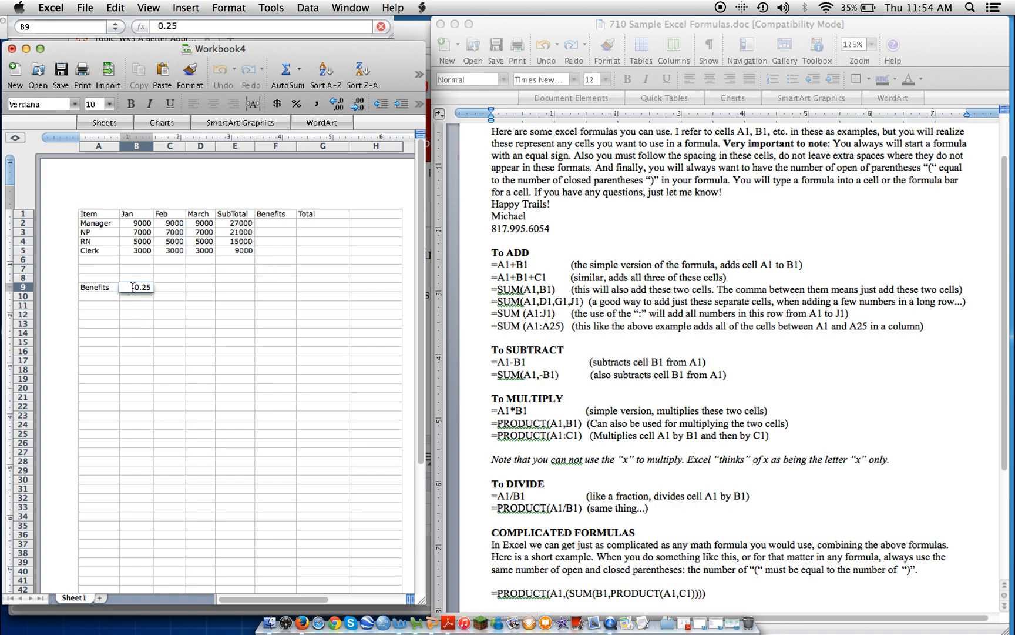
{"action": "key", "text": "BackSpace"}
{"action": "key", "text": "BackSpace"}
{"action": "type", "text": "30"}
{"action": "left_click", "coordinate": [162, 299]}
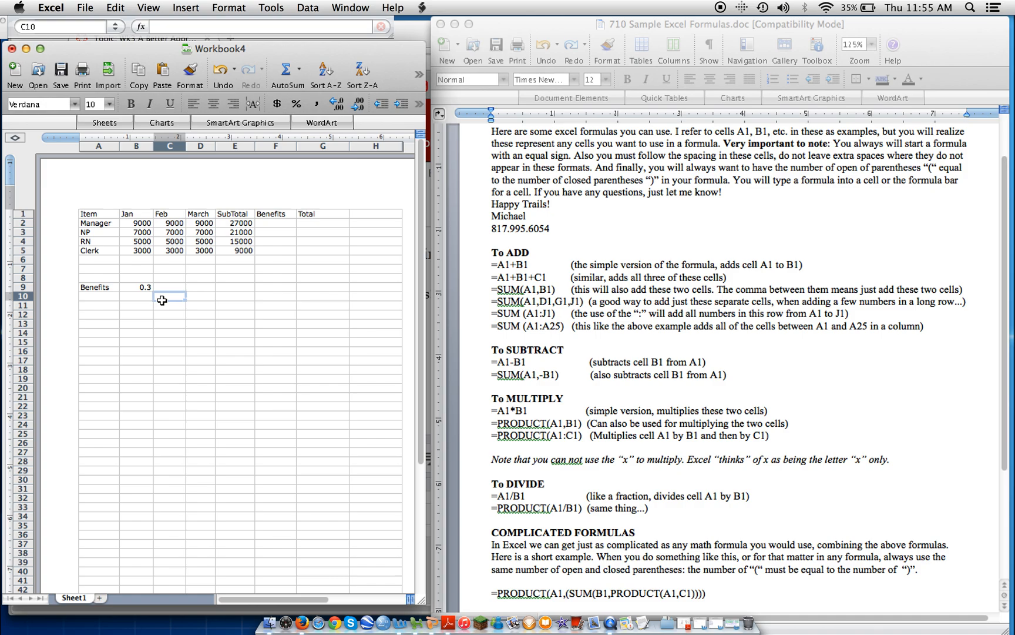
{"action": "key", "text": "Up"}
{"action": "key", "text": "Left"}
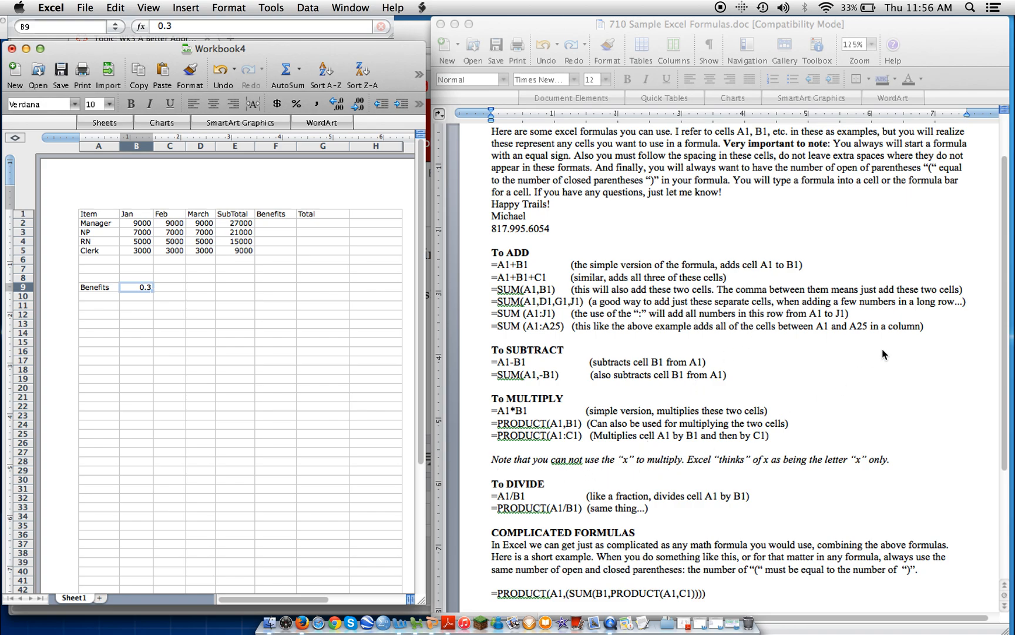
Enter the formula =E2*B9 in cell F2 to compute the Manager's benefits.
{"action": "left_click", "coordinate": [1005, 363]}
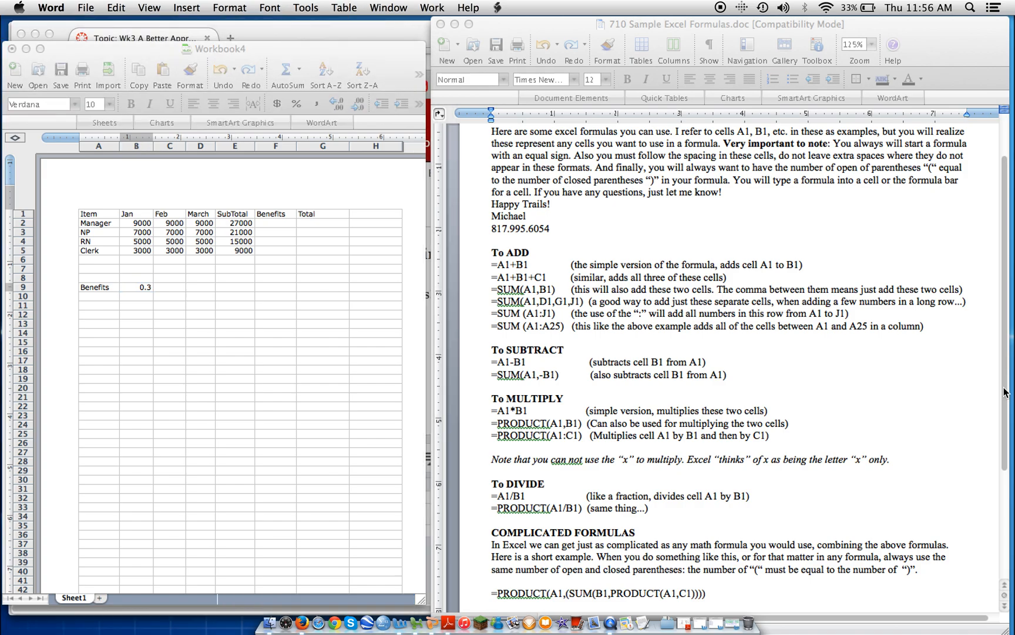
{"action": "scroll", "coordinate": [915, 398], "scroll_direction": "down", "scroll_amount": 5}
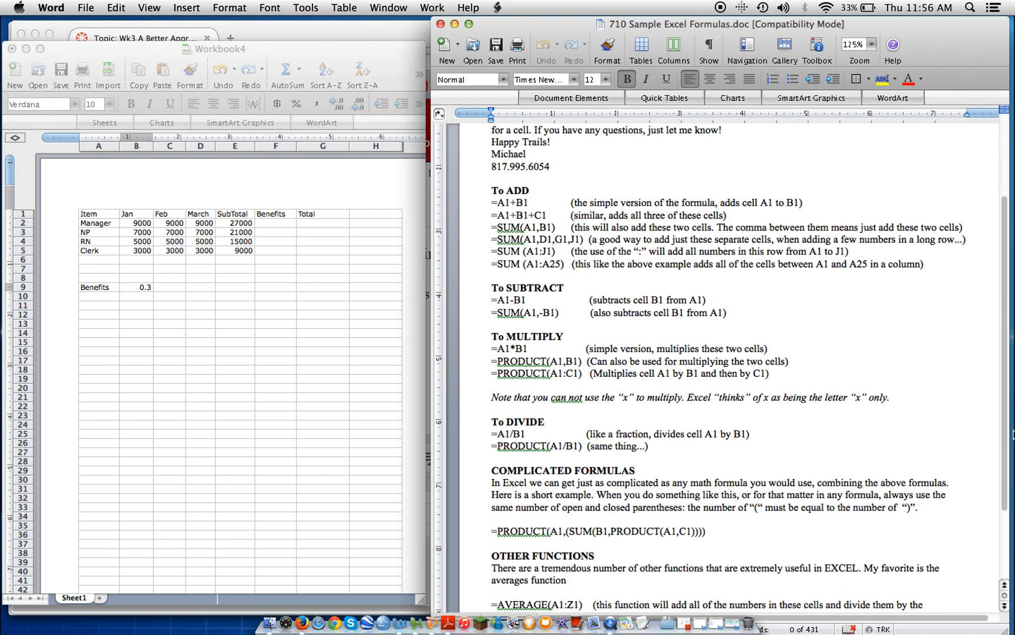
{"action": "left_click", "coordinate": [278, 226]}
{"action": "left_click", "coordinate": [278, 225]}
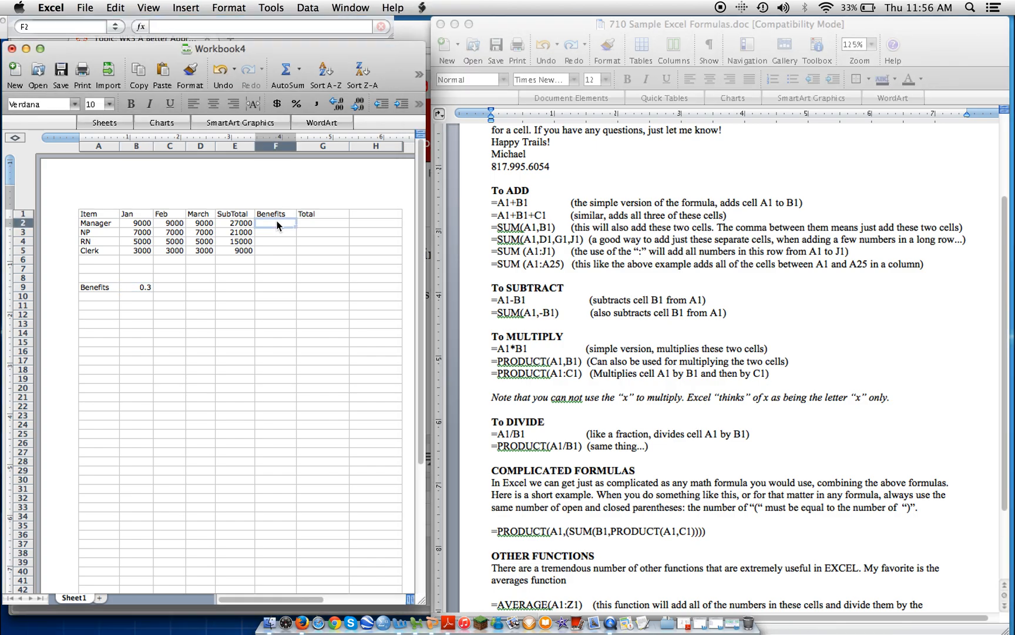
{"action": "left_click", "coordinate": [241, 224]}
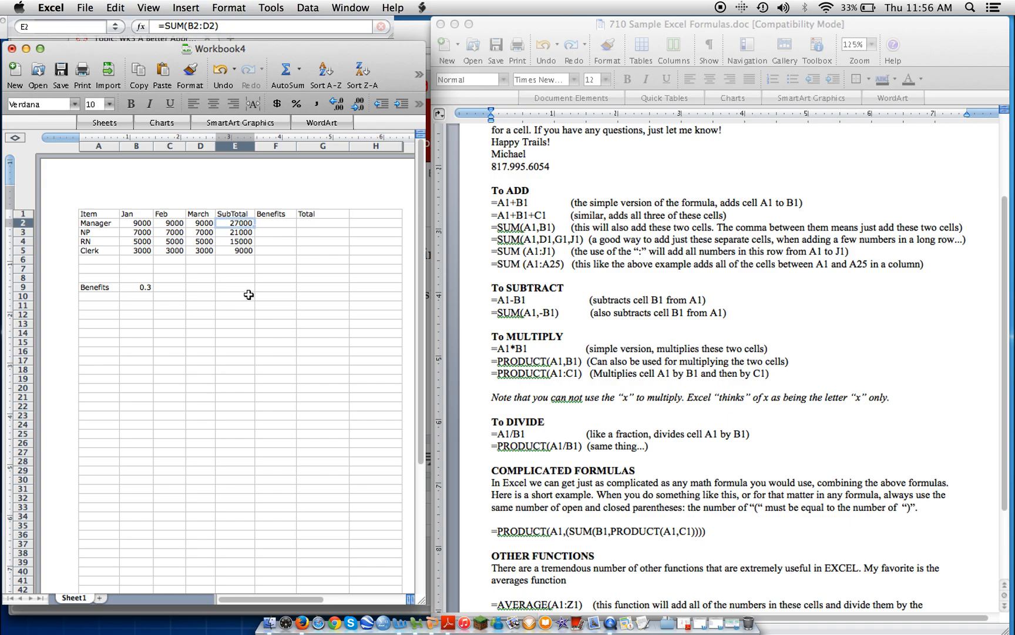
{"action": "left_click", "coordinate": [274, 223]}
{"action": "left_click", "coordinate": [184, 27]}
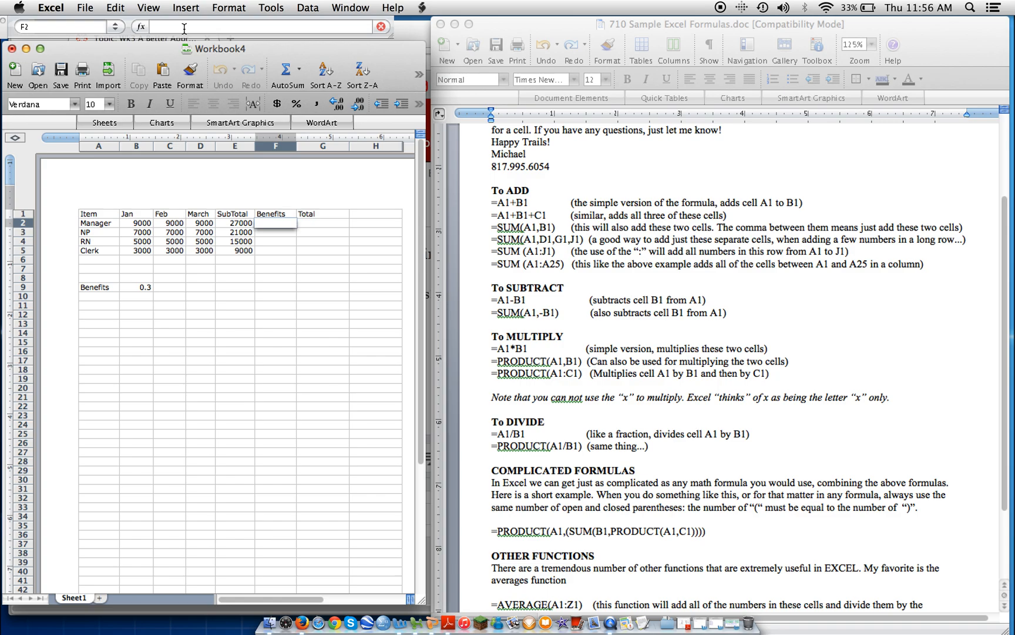
{"action": "type", "text": "="}
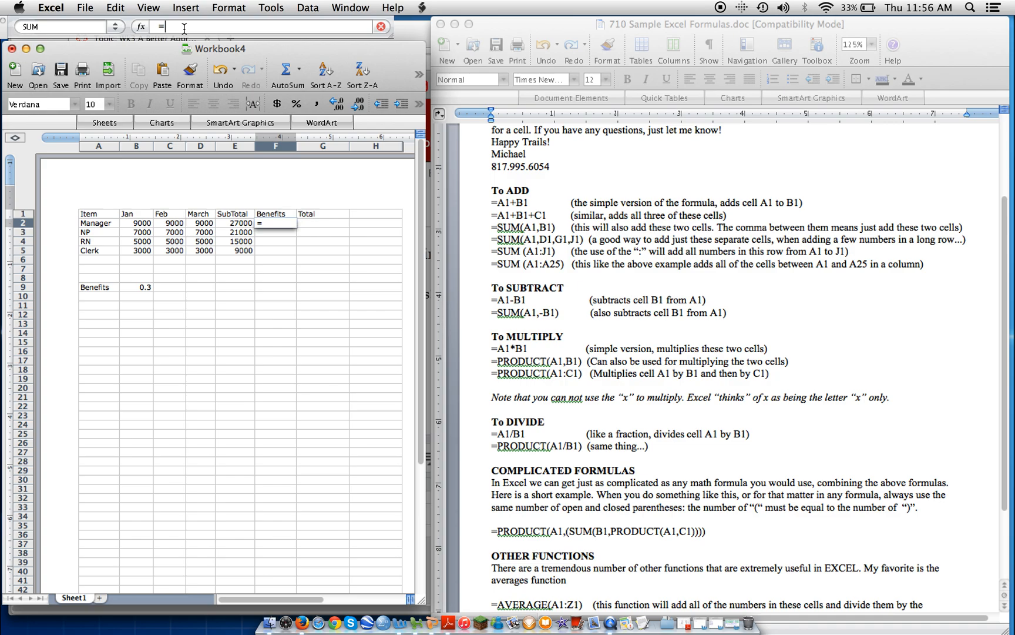
{"action": "type", "text": "E2*B9"}
{"action": "key", "text": "Return"}
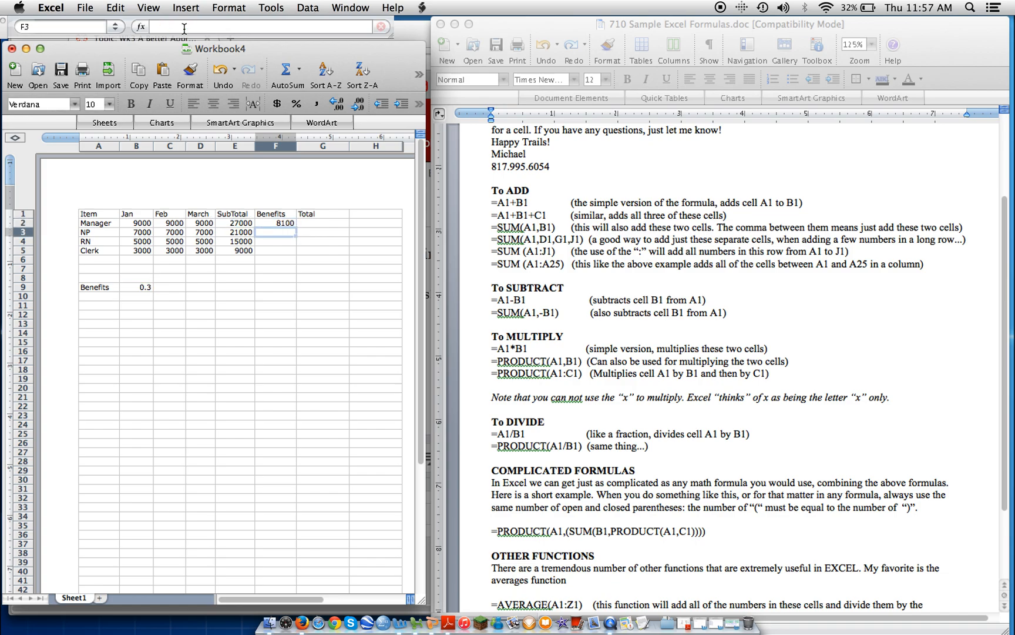
Fill the Benefits formula down from F2 into F3.
{"action": "key", "text": "Up"}
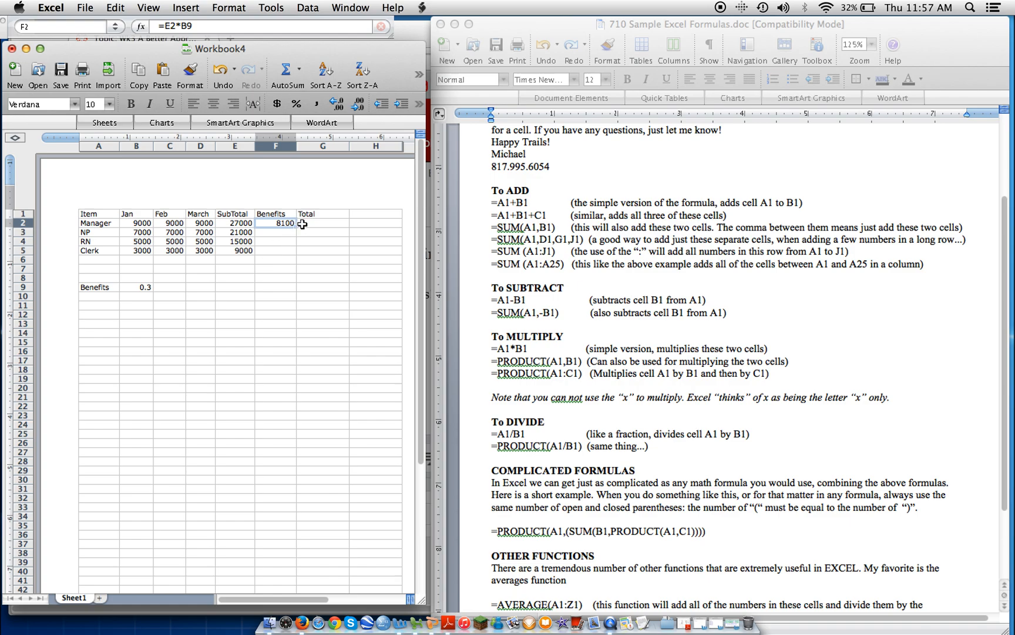
{"action": "left_click_drag", "start_coordinate": [295, 227], "coordinate": [296, 236]}
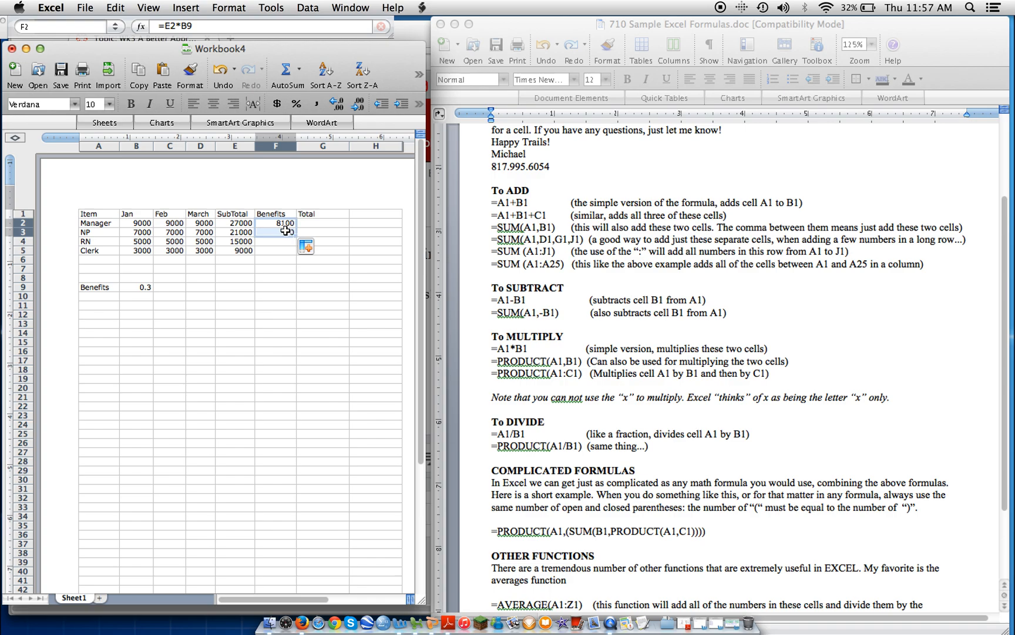
{"action": "left_click", "coordinate": [283, 234]}
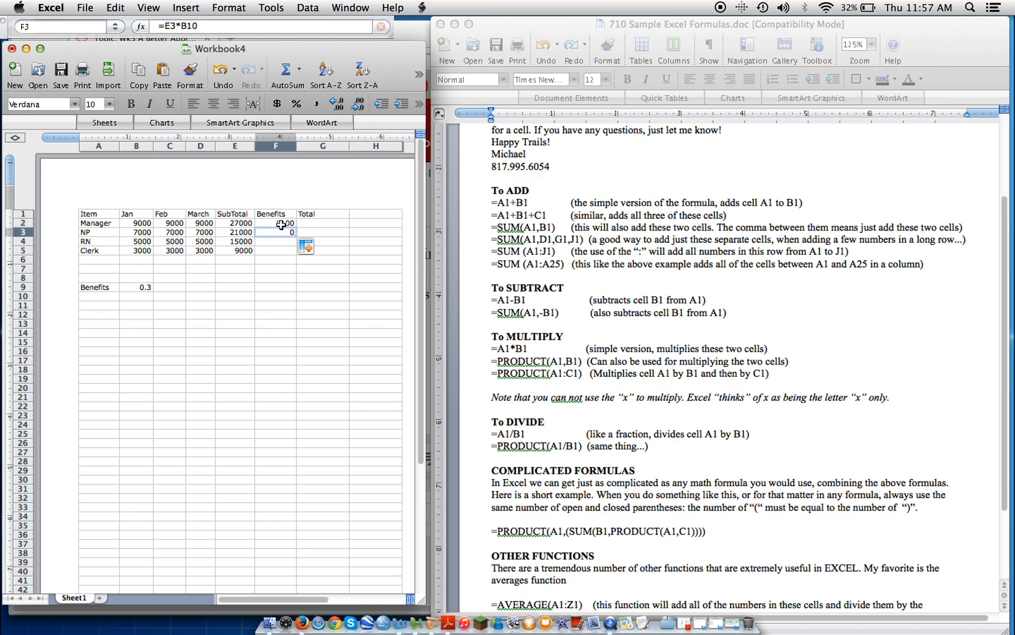
Make the rate reference in F2's Benefits formula absolute, changing it to =E2*$B$9.
{"action": "left_click", "coordinate": [282, 223]}
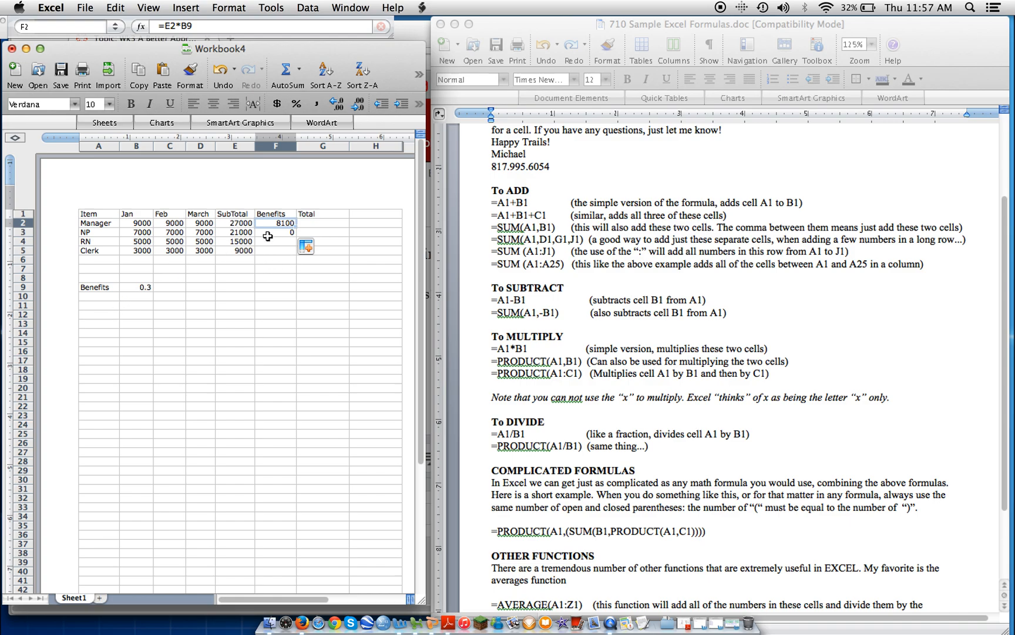
{"action": "left_click", "coordinate": [291, 232]}
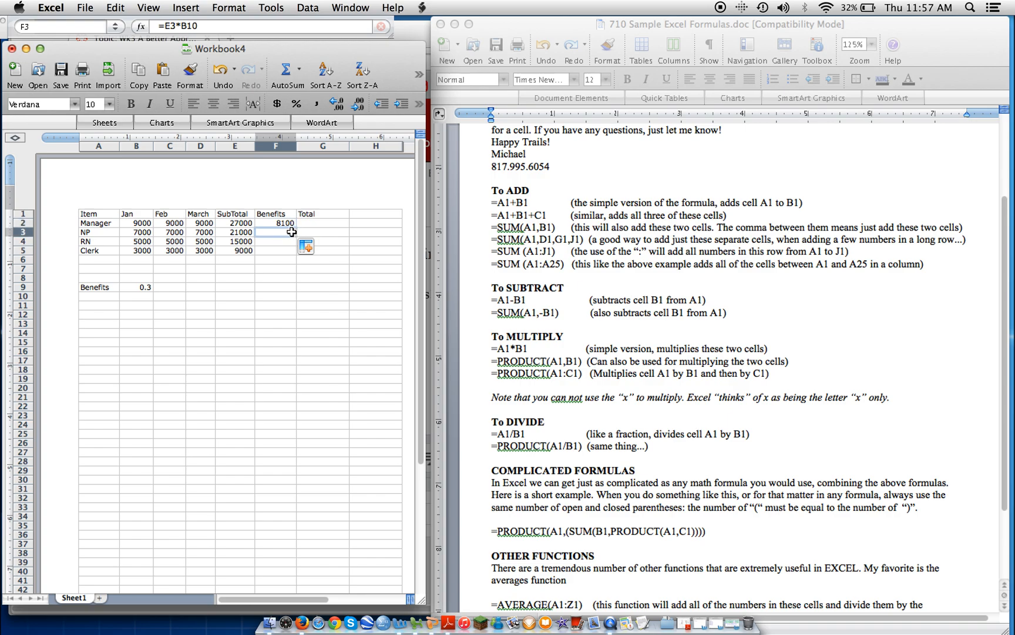
{"action": "left_click", "coordinate": [142, 299]}
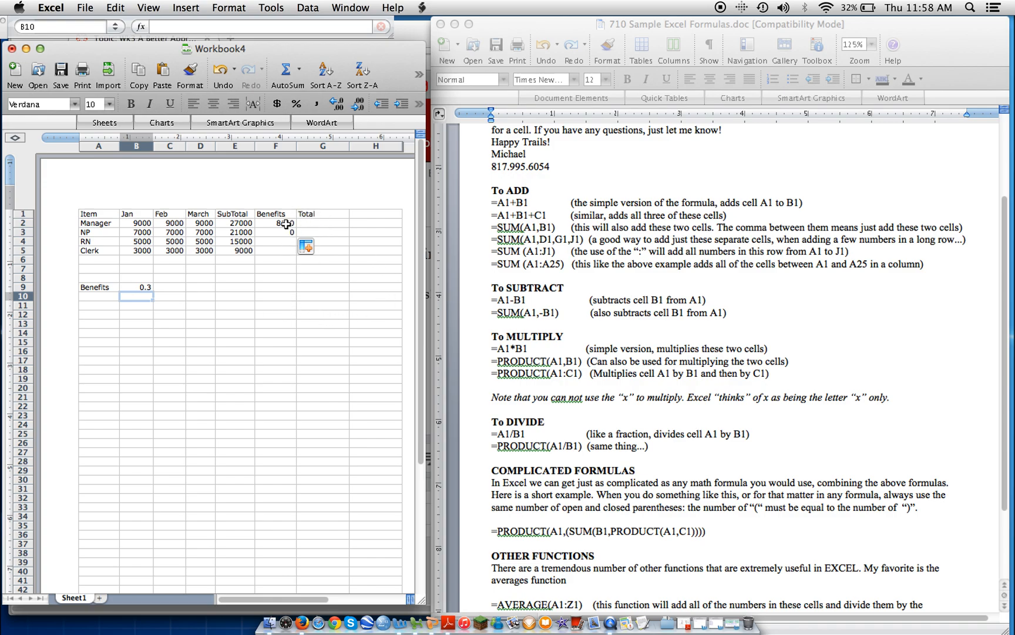
{"action": "left_click", "coordinate": [138, 286]}
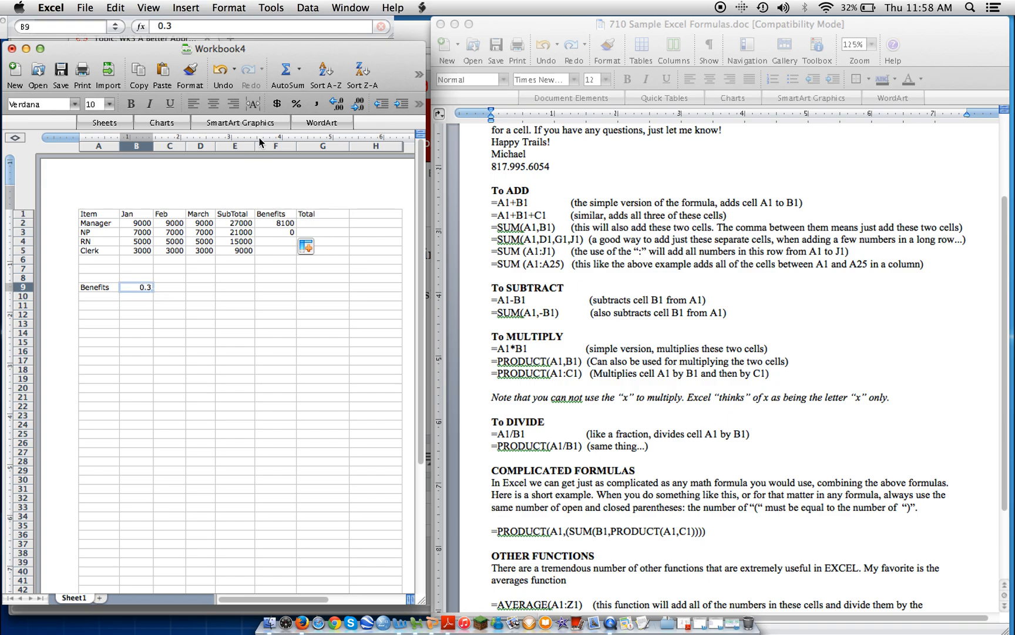
{"action": "left_click", "coordinate": [288, 224]}
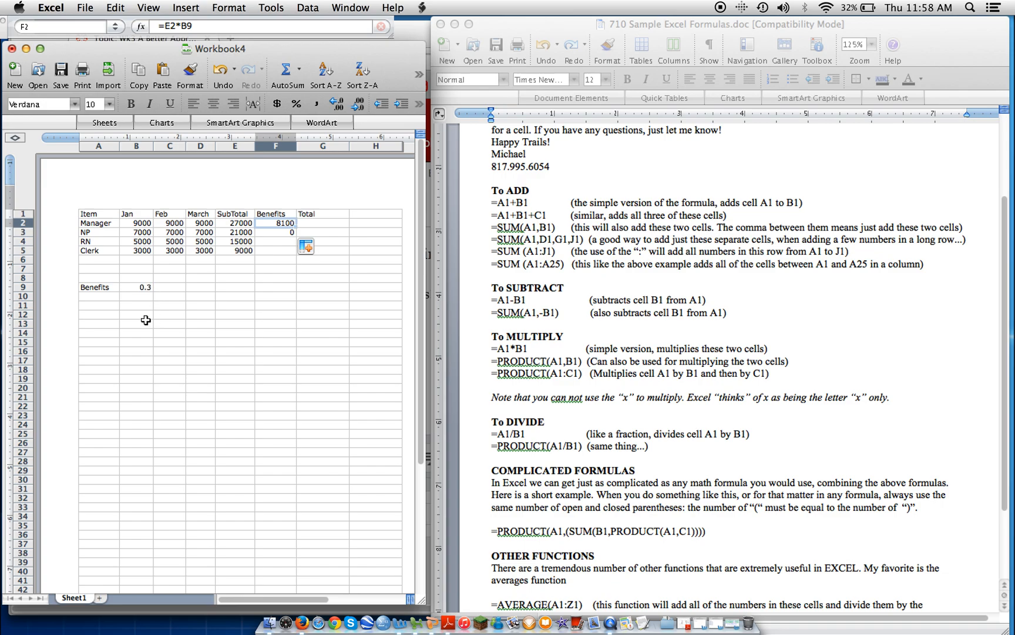
{"action": "left_click", "coordinate": [183, 30]}
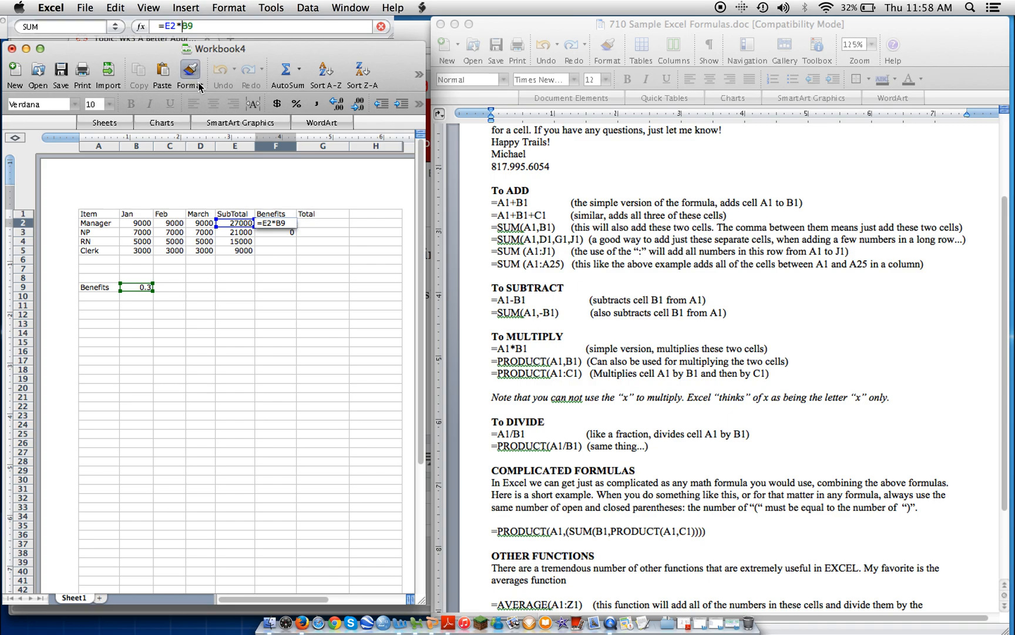
{"action": "type", "text": "$B"}
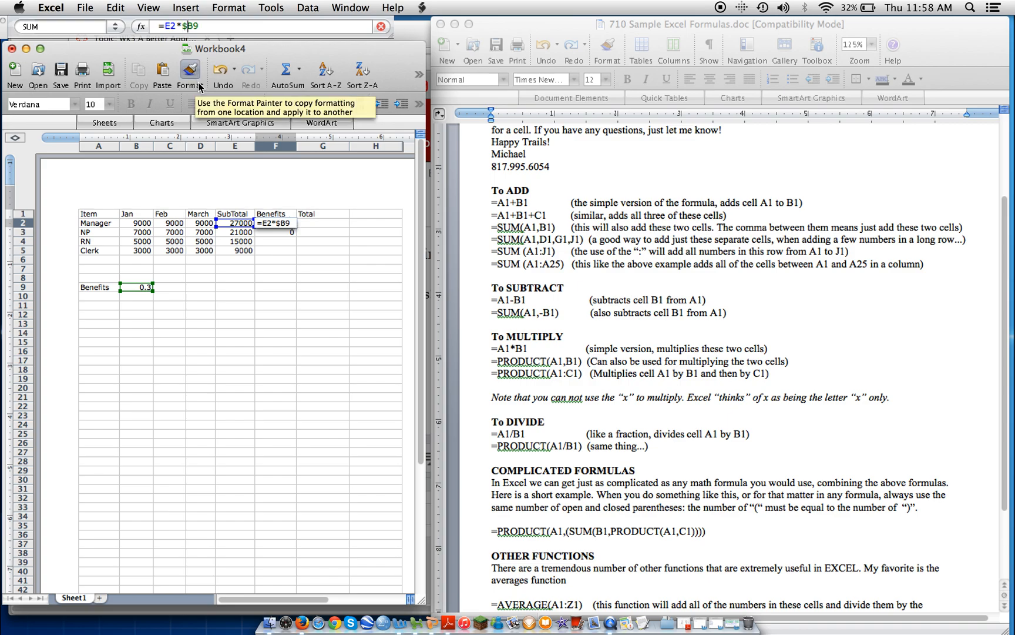
{"action": "type", "text": "$"}
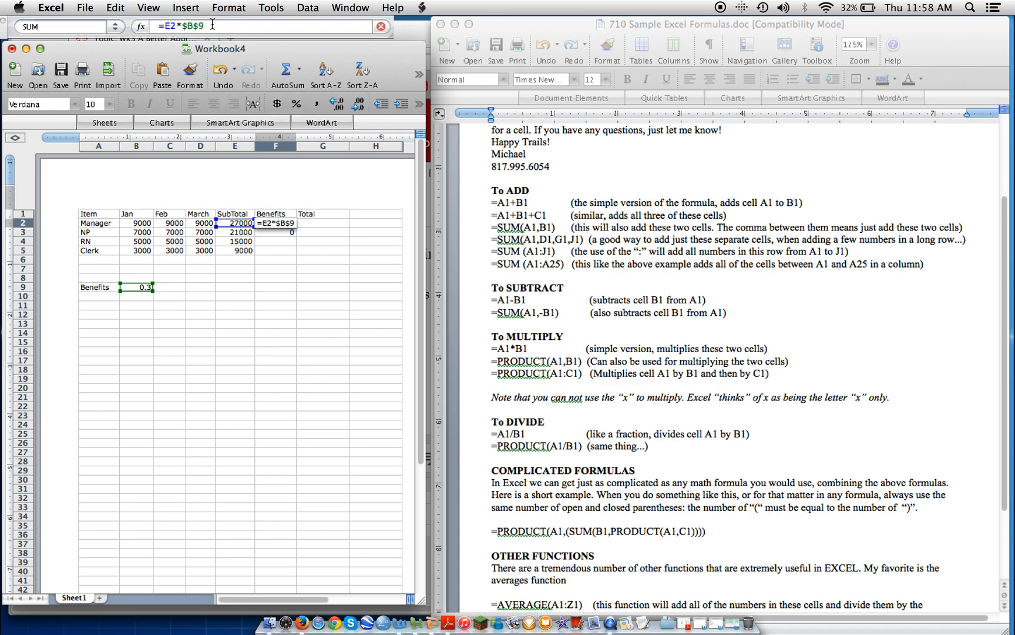
{"action": "key", "text": "Return"}
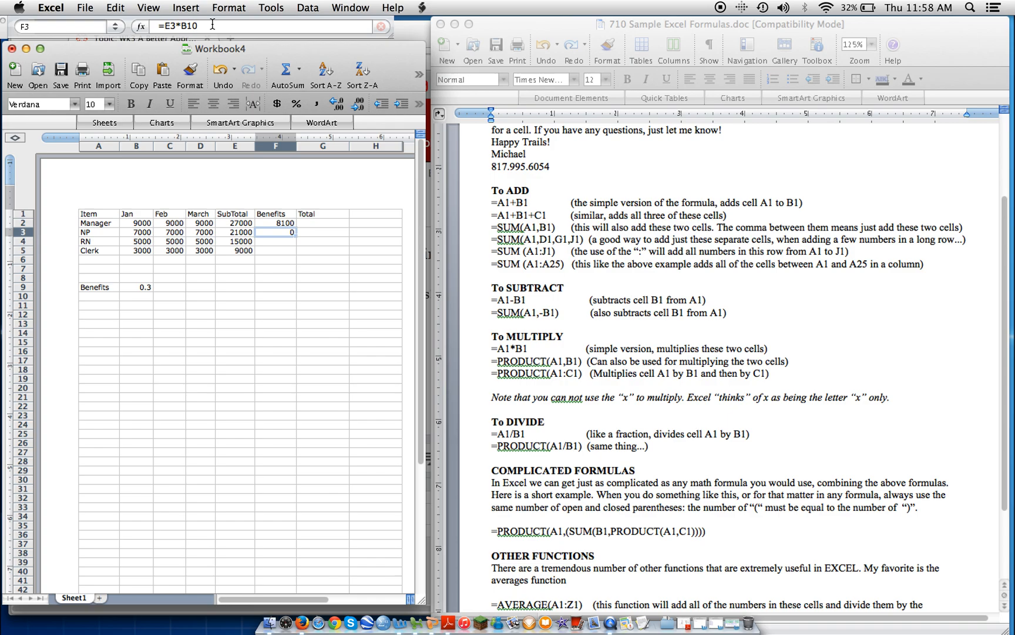
Fill the absolute-reference Benefits formula from F2 down through F5.
{"action": "key", "text": "Up"}
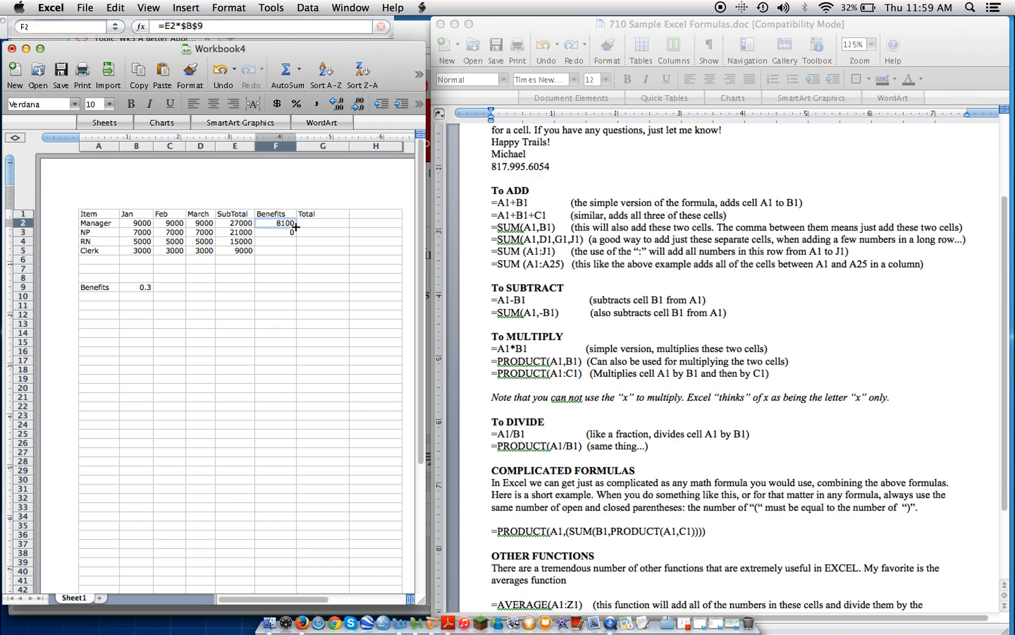
{"action": "left_click_drag", "start_coordinate": [296, 227], "coordinate": [291, 240]}
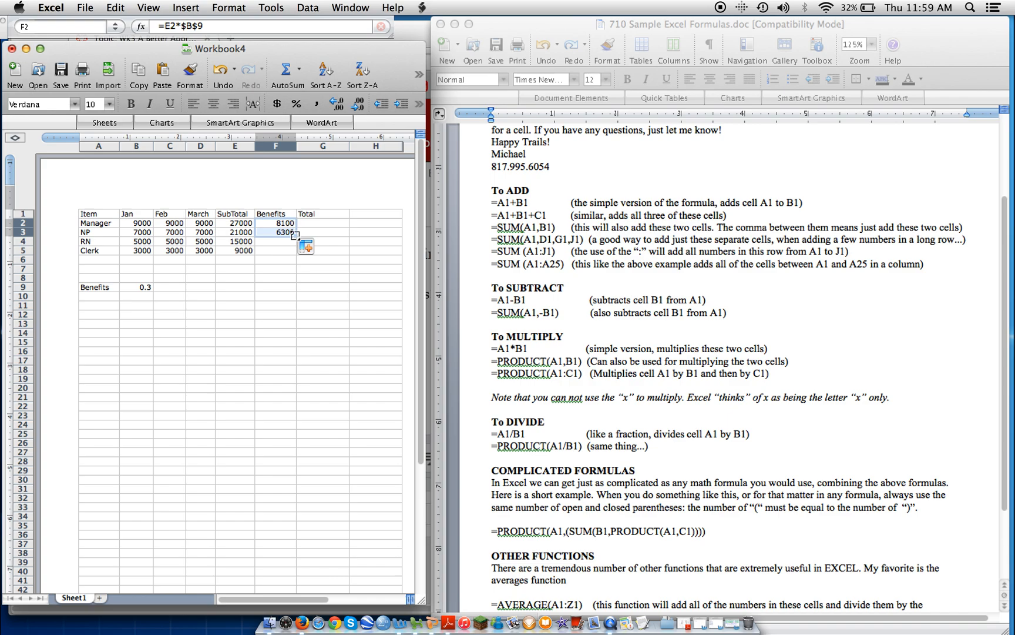
{"action": "left_click", "coordinate": [287, 232]}
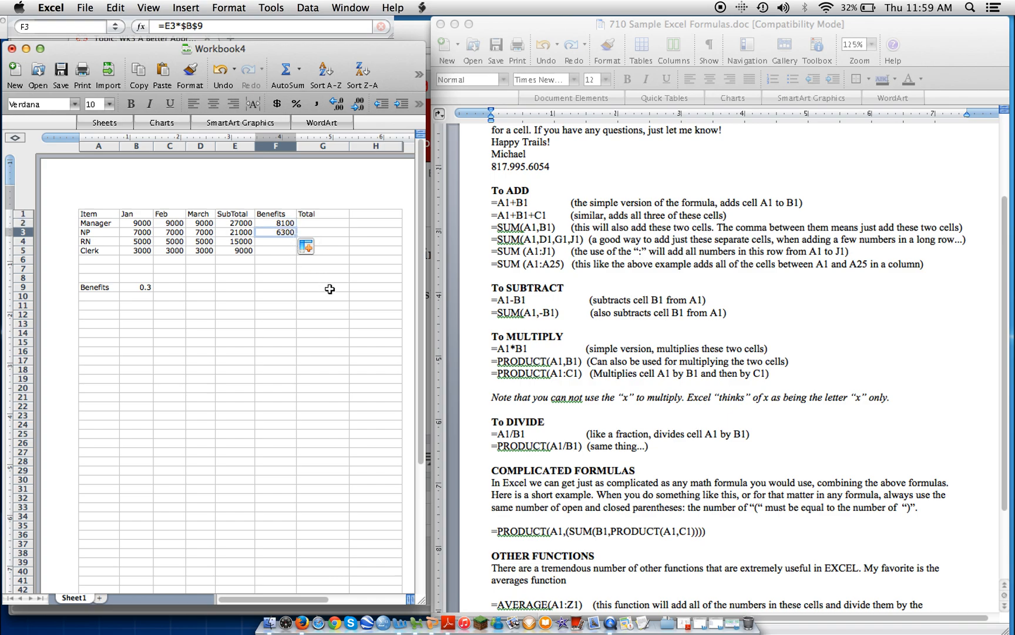
{"action": "left_click", "coordinate": [287, 223]}
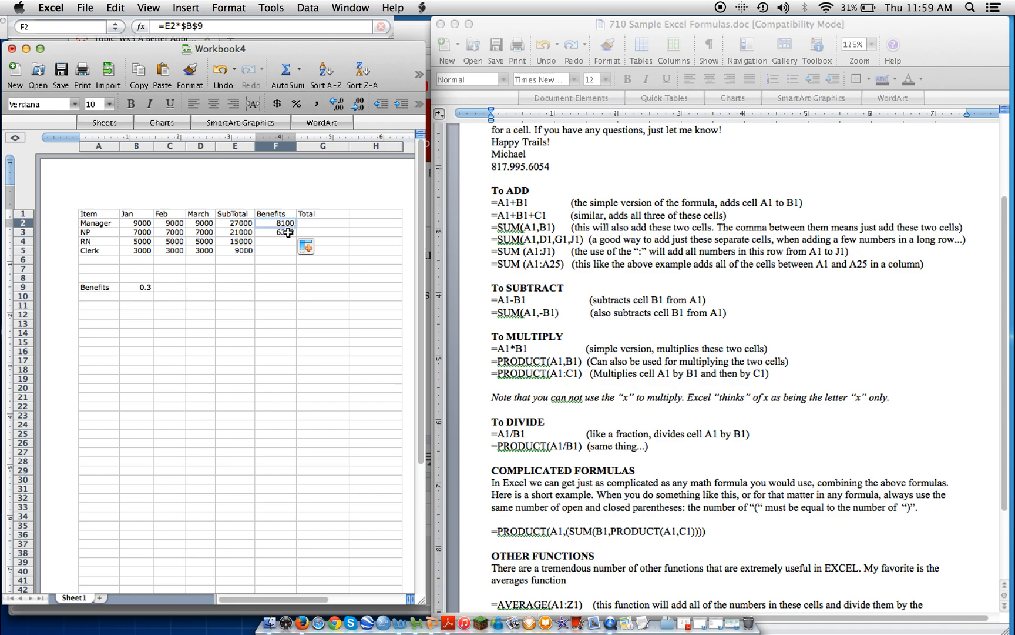
{"action": "left_click", "coordinate": [287, 232]}
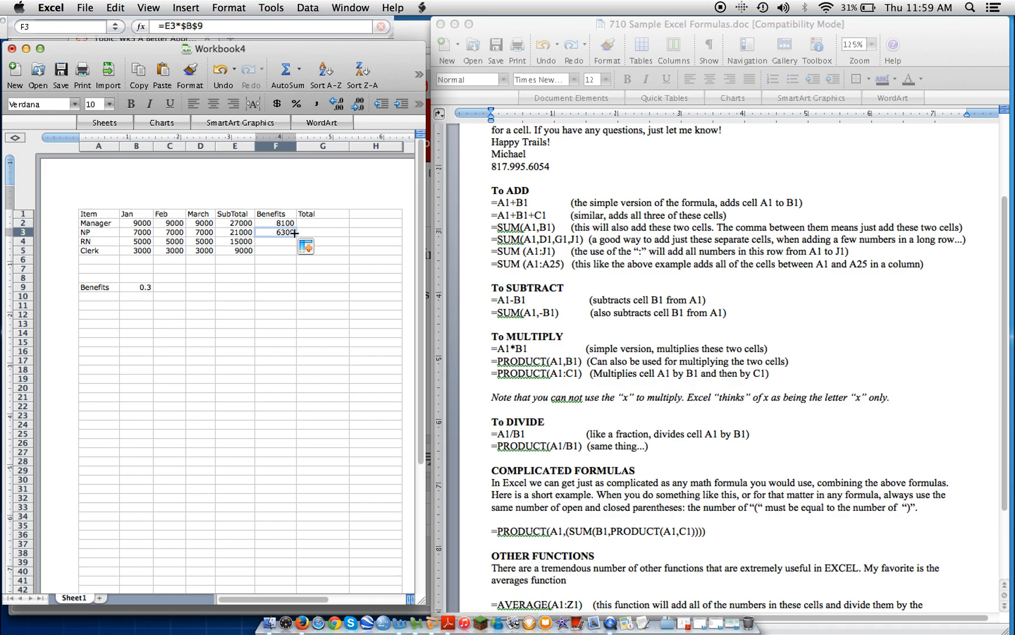
{"action": "left_click_drag", "start_coordinate": [295, 237], "coordinate": [295, 254]}
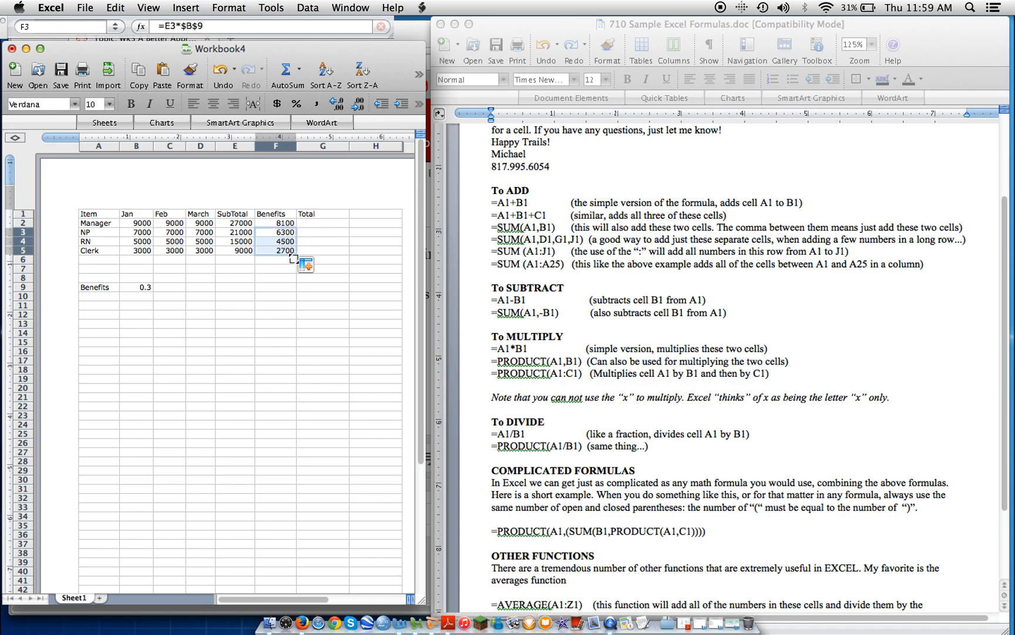
{"action": "left_click", "coordinate": [311, 332]}
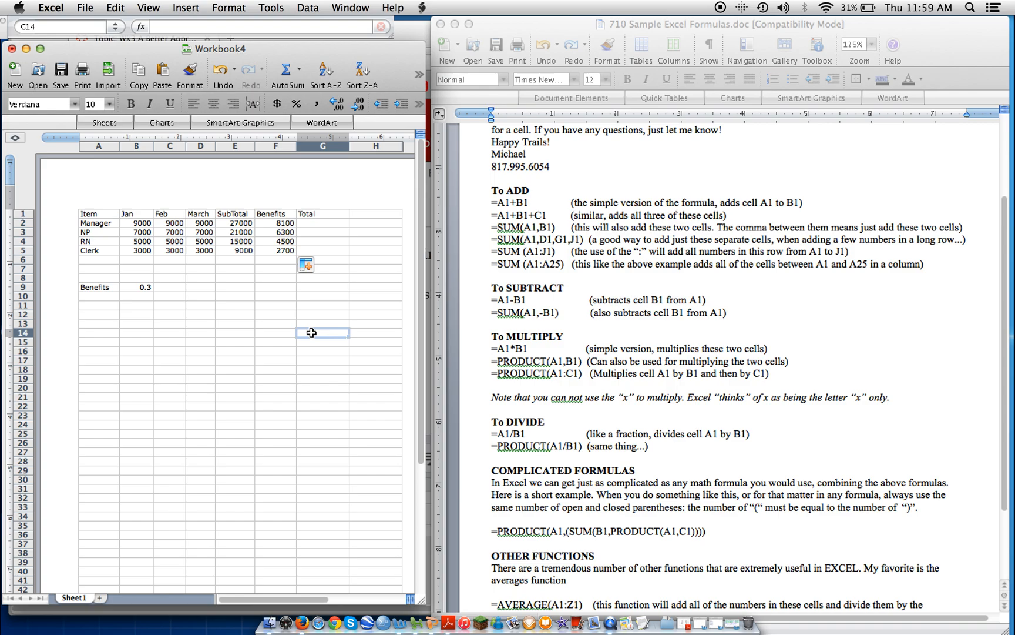
Enter the formula =E2+F2 in cell G2 to compute the Manager's total.
{"action": "left_click", "coordinate": [322, 224]}
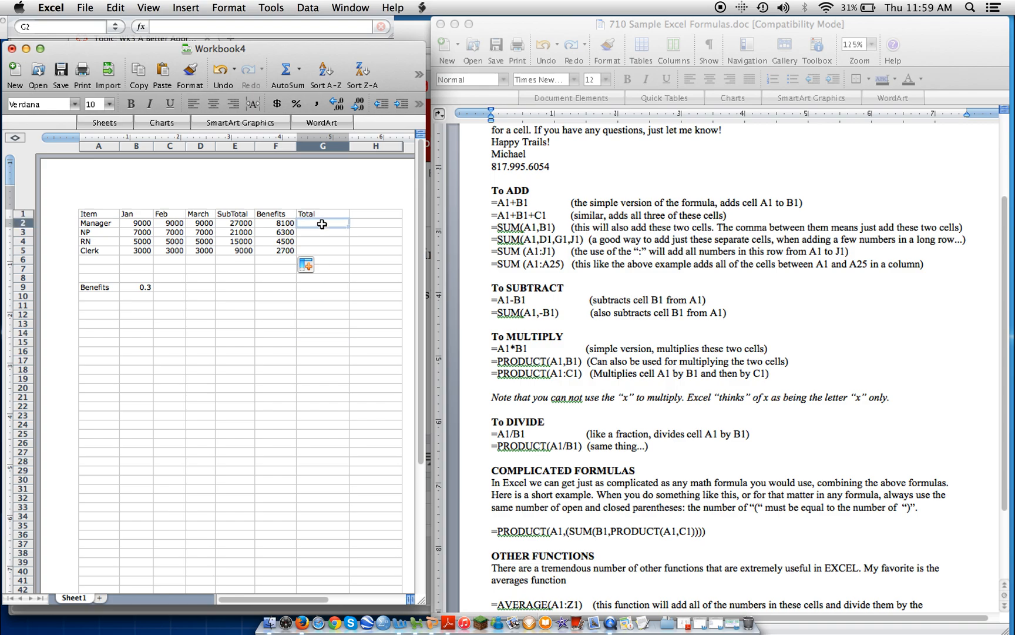
{"action": "left_click", "coordinate": [163, 26]}
{"action": "type", "text": "="}
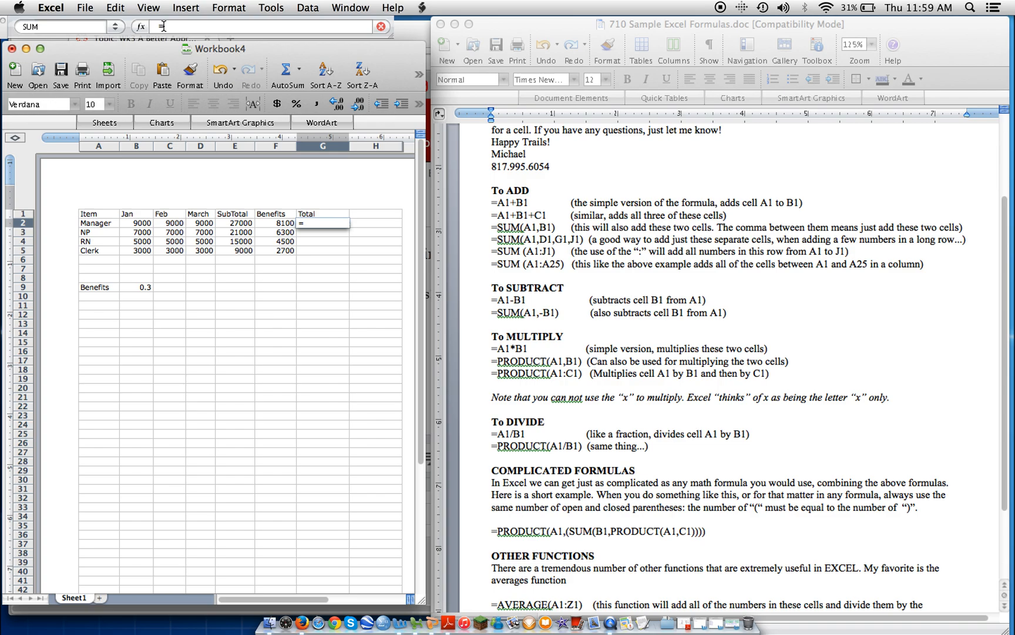
{"action": "type", "text": "E23"}
{"action": "key", "text": "BackSpace"}
{"action": "type", "text": "+F2"}
{"action": "key", "text": "Return"}
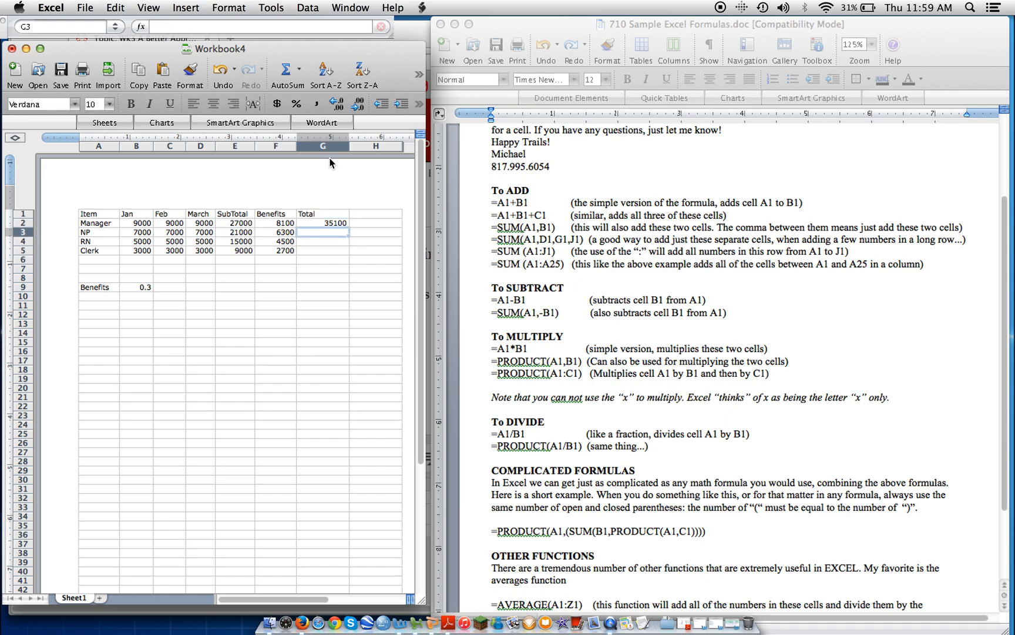
Fill the Total formula down from G2 through G5.
{"action": "left_click", "coordinate": [334, 225]}
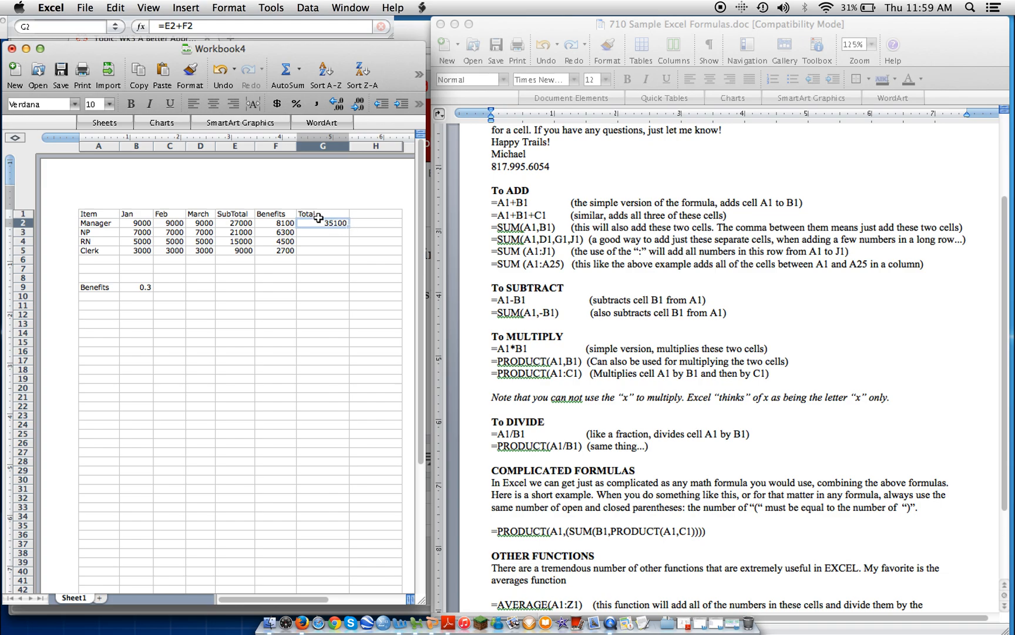
{"action": "left_click_drag", "start_coordinate": [348, 228], "coordinate": [348, 255]}
{"action": "left_click", "coordinate": [309, 313]}
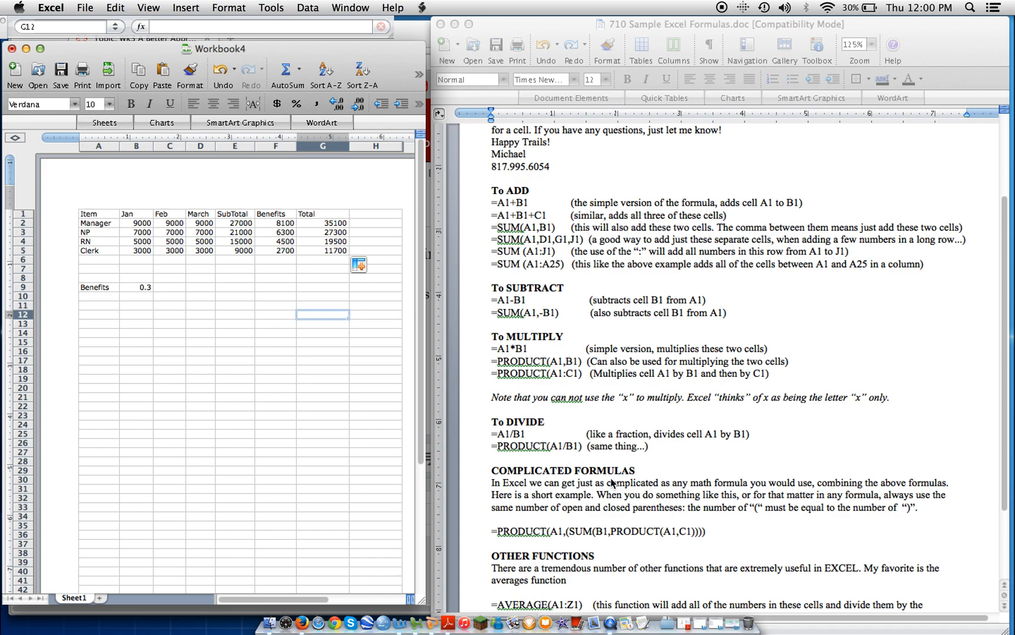
Scroll through the formula reference document, ending back at its top.
{"action": "left_click", "coordinate": [1006, 473]}
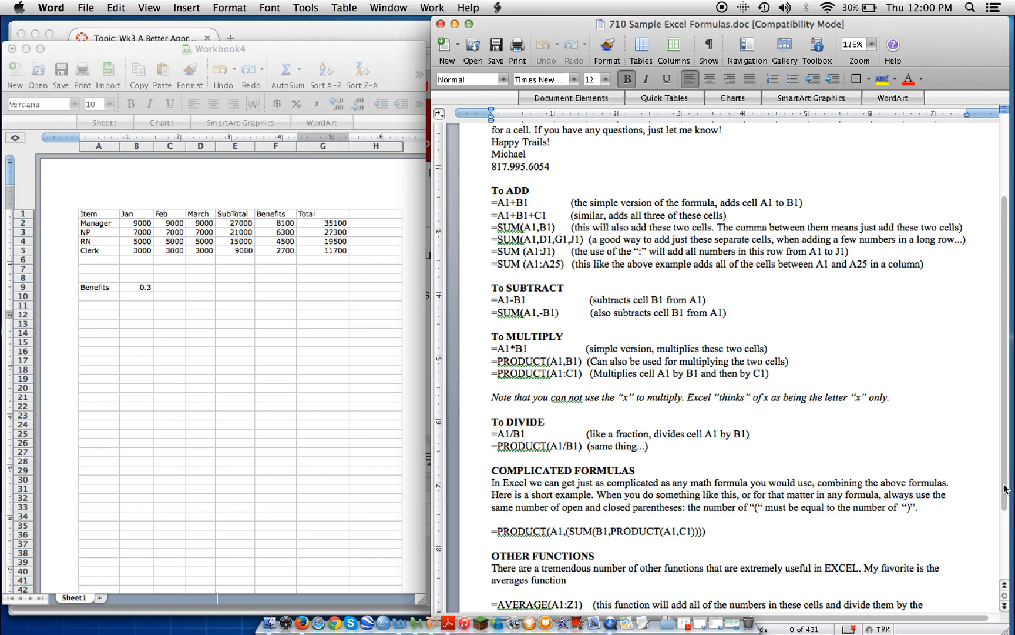
{"action": "scroll", "coordinate": [1006, 487], "scroll_direction": "down", "scroll_amount": 5}
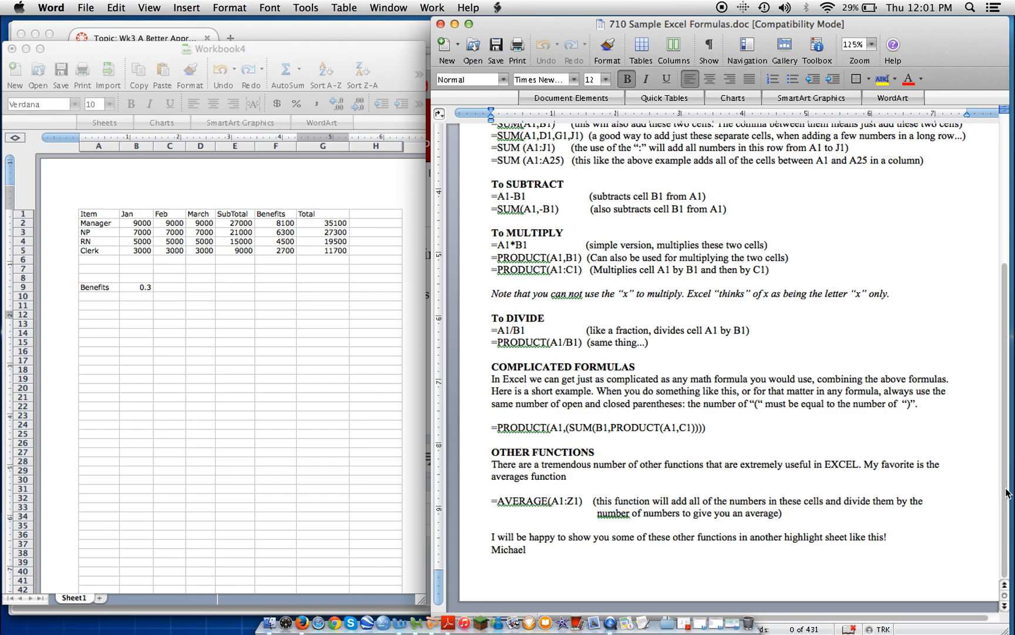
{"action": "left_click_drag", "start_coordinate": [1006, 492], "coordinate": [1000, 338]}
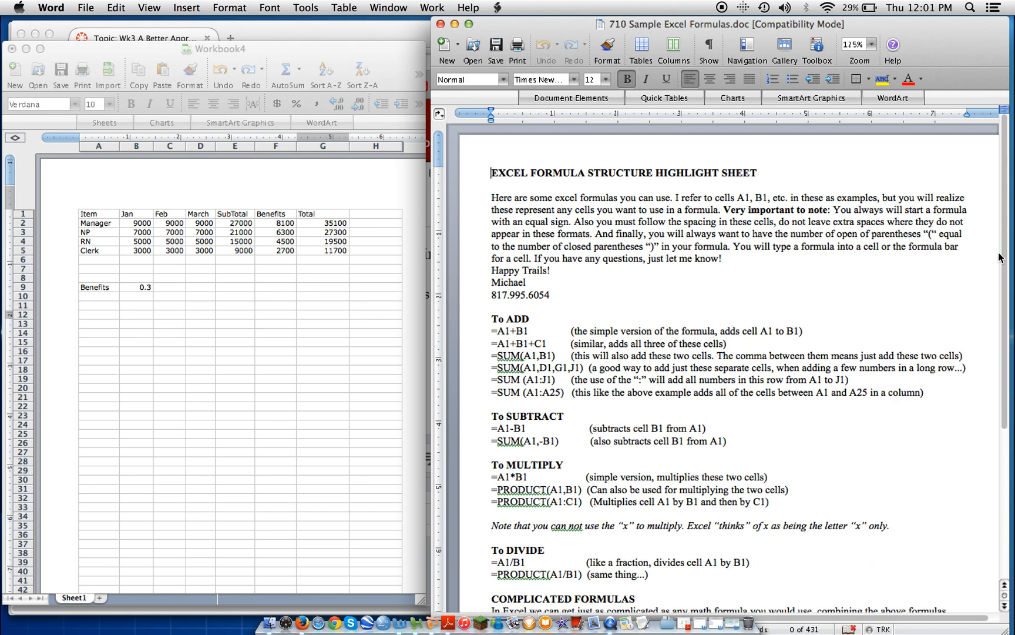